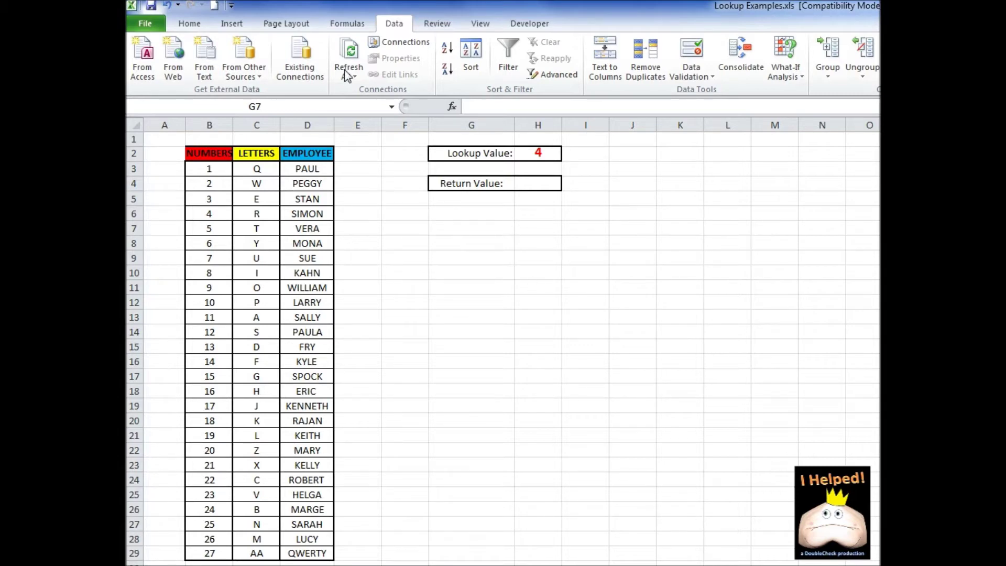
Insert LOOKUP into G7 using the lookup_value, lookup_vector, result_vector form
{"action": "left_click", "coordinate": [337, 27]}
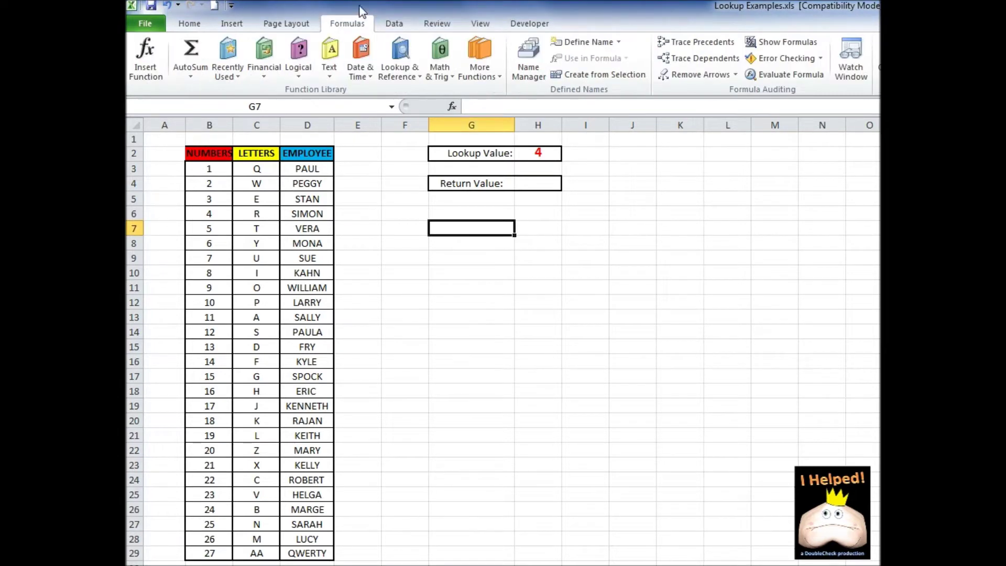
{"action": "left_click", "coordinate": [397, 73]}
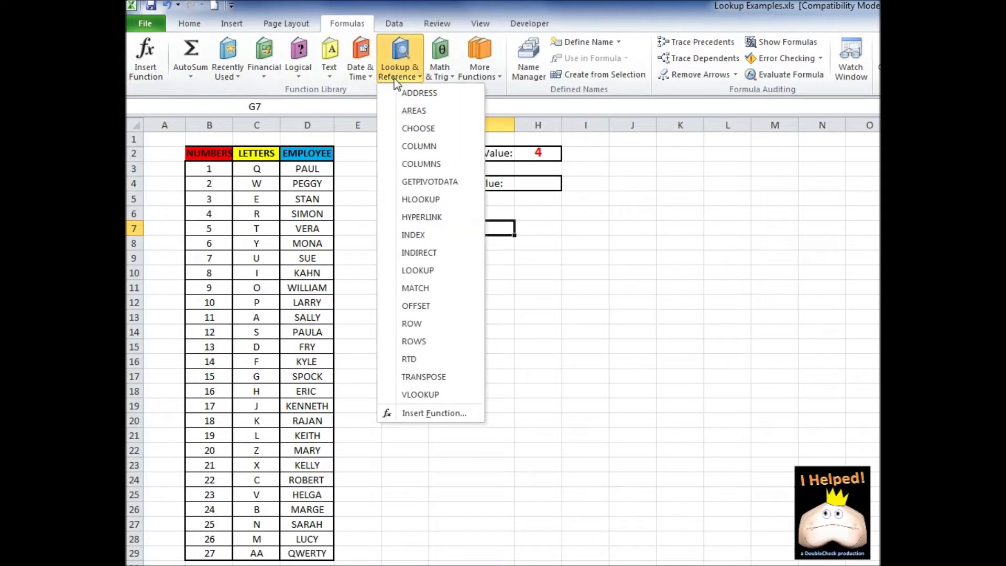
{"action": "left_click", "coordinate": [423, 275]}
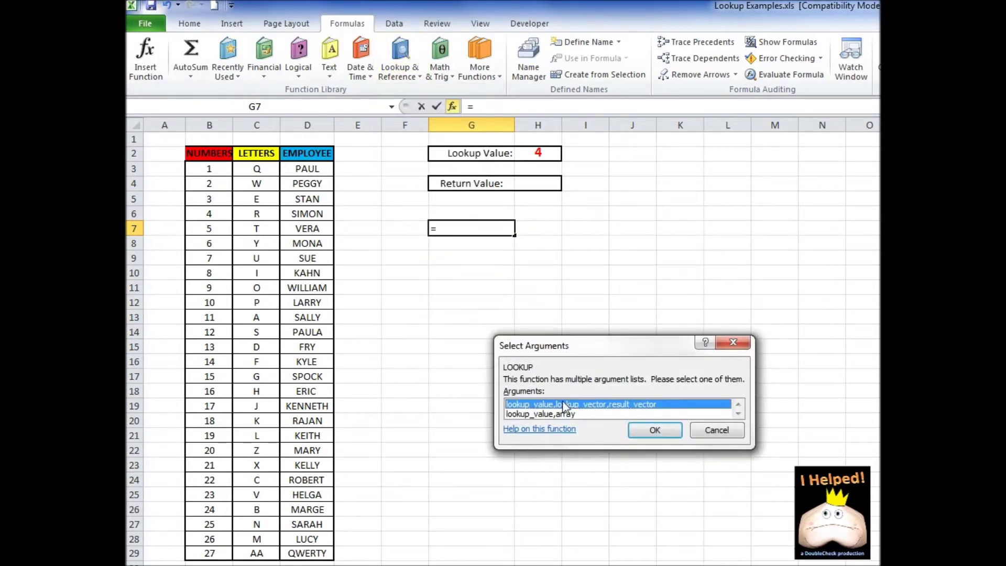
{"action": "left_click_drag", "start_coordinate": [548, 345], "coordinate": [473, 284]}
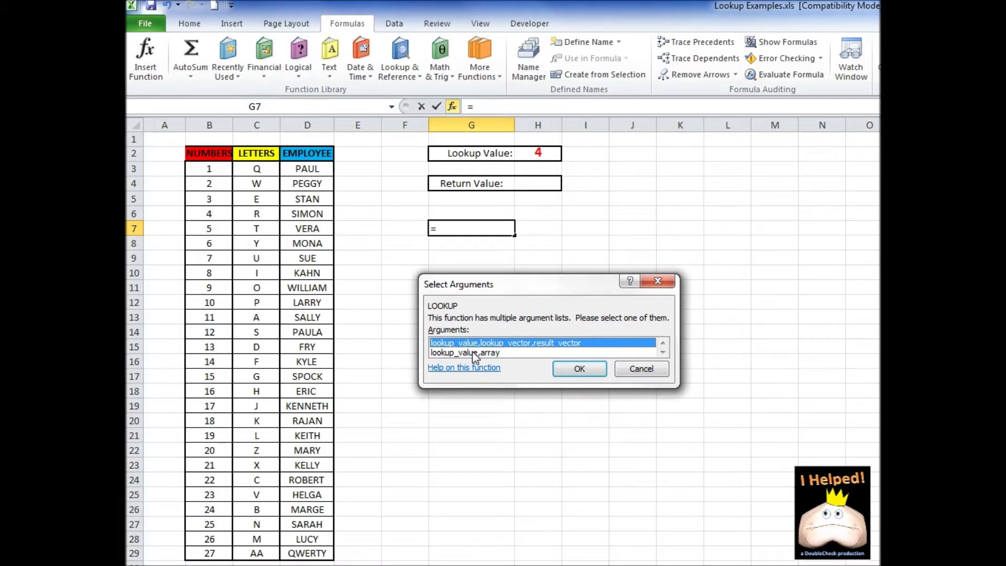
{"action": "left_click", "coordinate": [571, 370]}
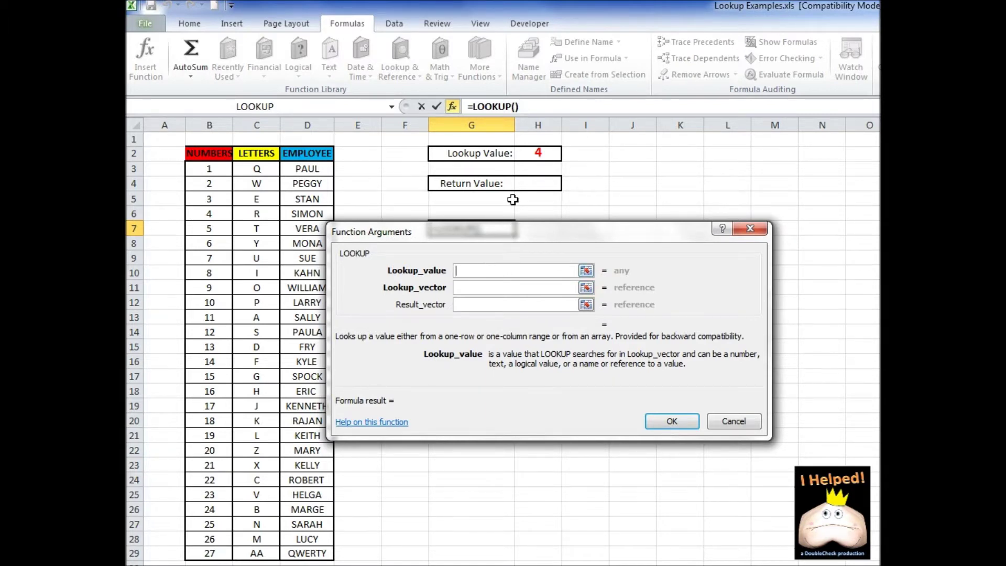
Set Lookup_value to the absolute reference $H$2
{"action": "left_click", "coordinate": [540, 155]}
{"action": "key", "text": "F4"}
{"action": "left_click", "coordinate": [468, 287]}
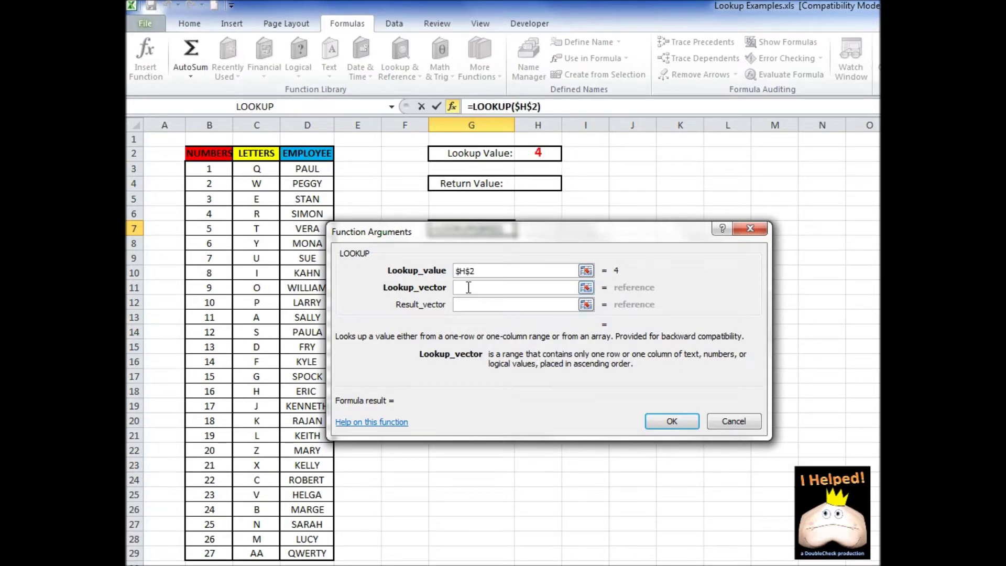
{"action": "left_click_drag", "start_coordinate": [473, 236], "coordinate": [511, 235]}
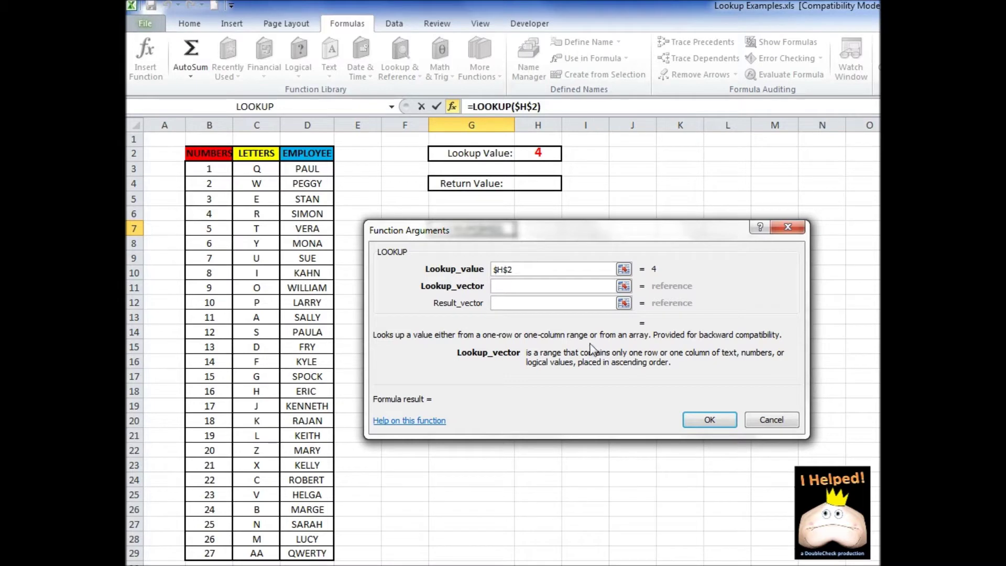
Set Lookup_vector to $B$3:$B$29 and Result_vector to $C$3:$C$29, and confirm the formula
{"action": "left_click_drag", "start_coordinate": [210, 169], "coordinate": [210, 552]}
{"action": "key", "text": "F4"}
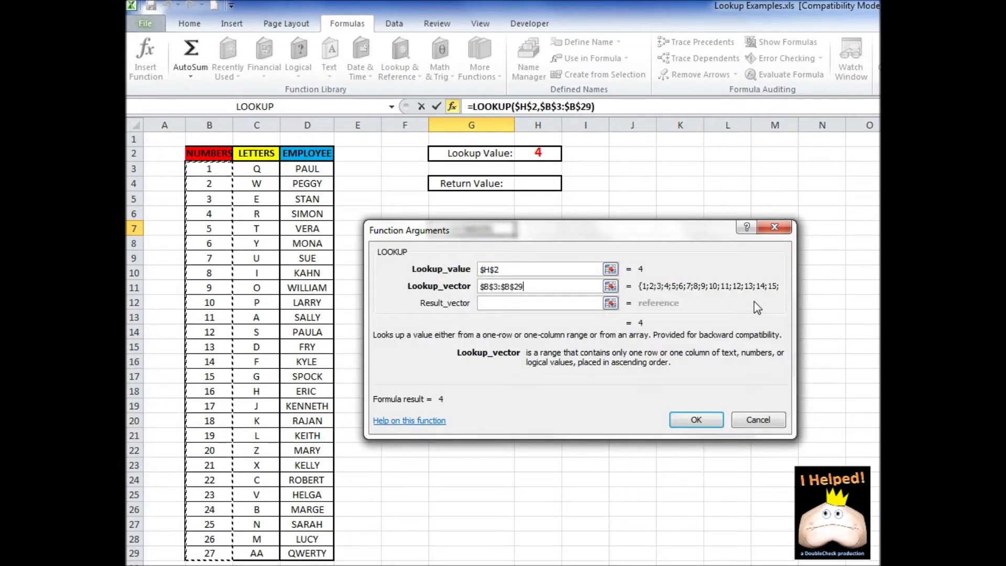
{"action": "left_click", "coordinate": [498, 306]}
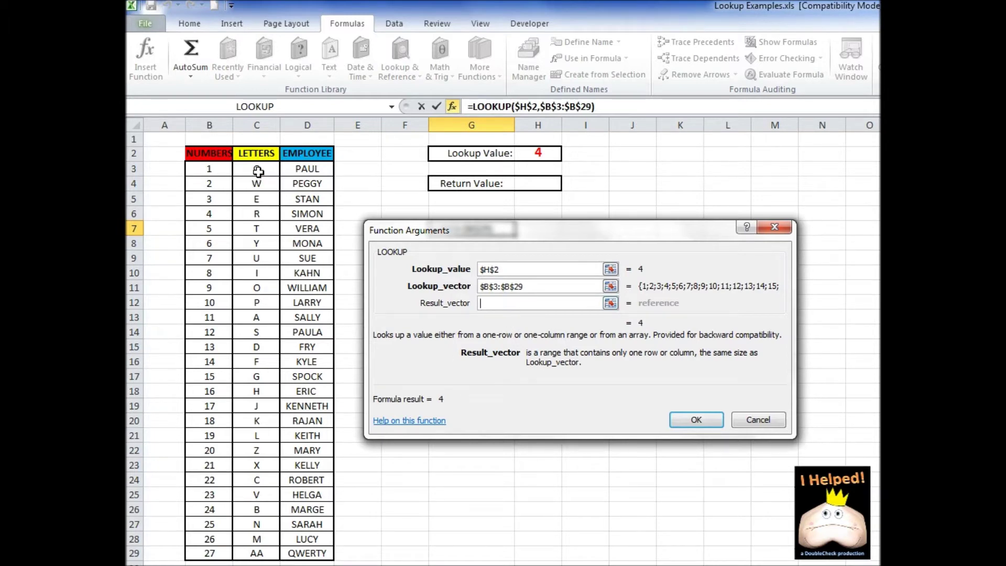
{"action": "left_click_drag", "start_coordinate": [258, 172], "coordinate": [253, 554]}
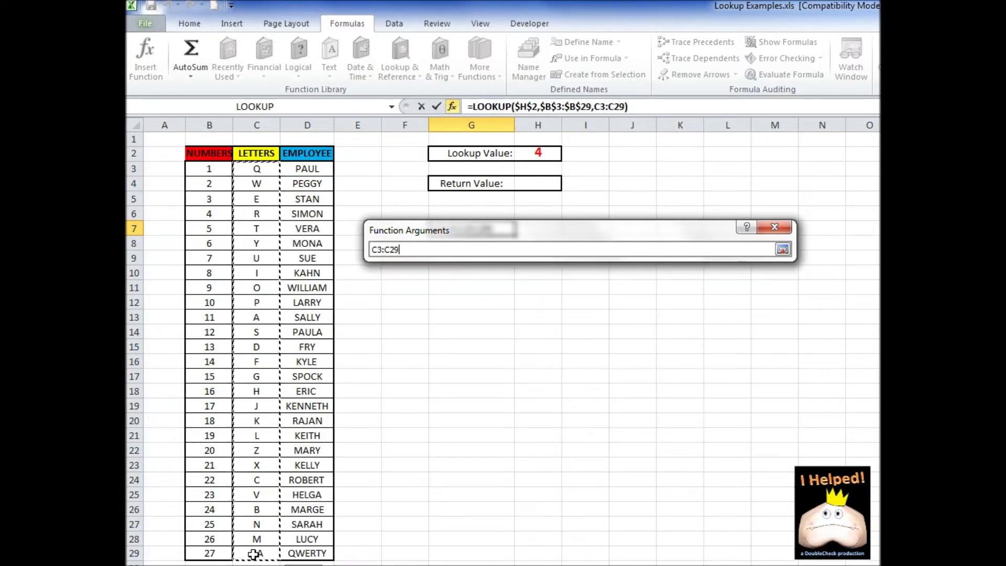
{"action": "key", "text": "F4"}
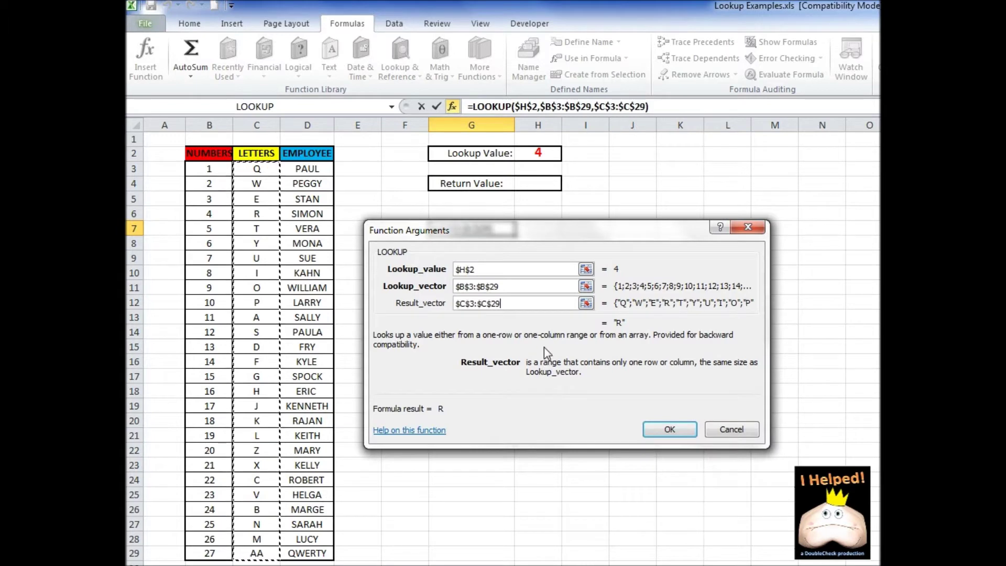
{"action": "left_click", "coordinate": [671, 430]}
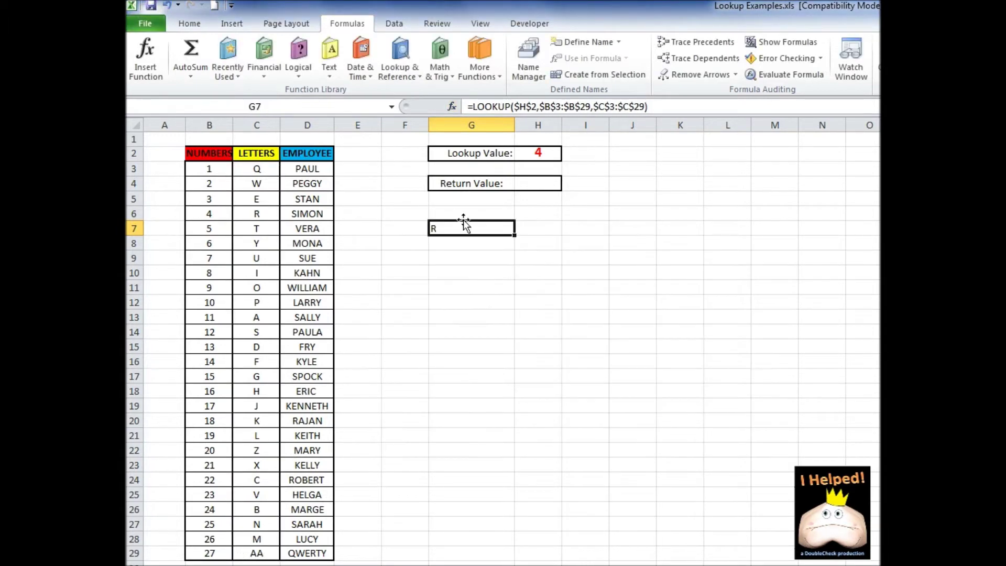
Cut the LOOKUP formula out of G7 and paste it into H4
{"action": "left_click", "coordinate": [656, 107]}
{"action": "key", "text": "Escape"}
{"action": "key", "text": "BackSpace"}
{"action": "left_click", "coordinate": [536, 191]}
{"action": "left_click", "coordinate": [506, 105]}
{"action": "key", "text": "ctrl+v"}
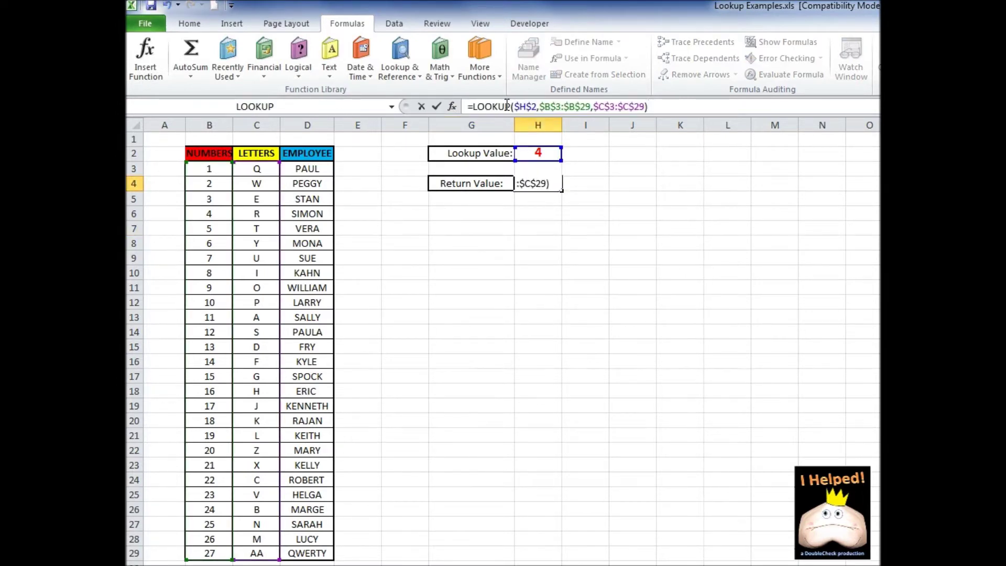
{"action": "key", "text": "Return"}
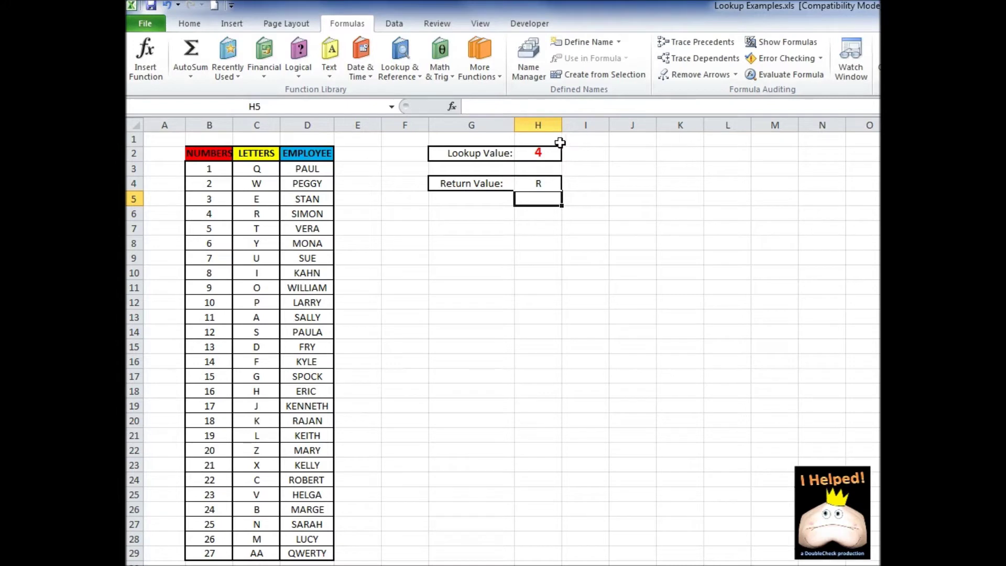
Change the Lookup Value in H2 to 5, then 17, returning J
{"action": "key", "text": "Up"}
{"action": "key", "text": "Up"}
{"action": "key", "text": "Up"}
{"action": "type", "text": "5"}
{"action": "key", "text": "Return"}
{"action": "key", "text": "Up"}
{"action": "type", "text": "17"}
{"action": "key", "text": "Return"}
{"action": "left_click", "coordinate": [502, 229]}
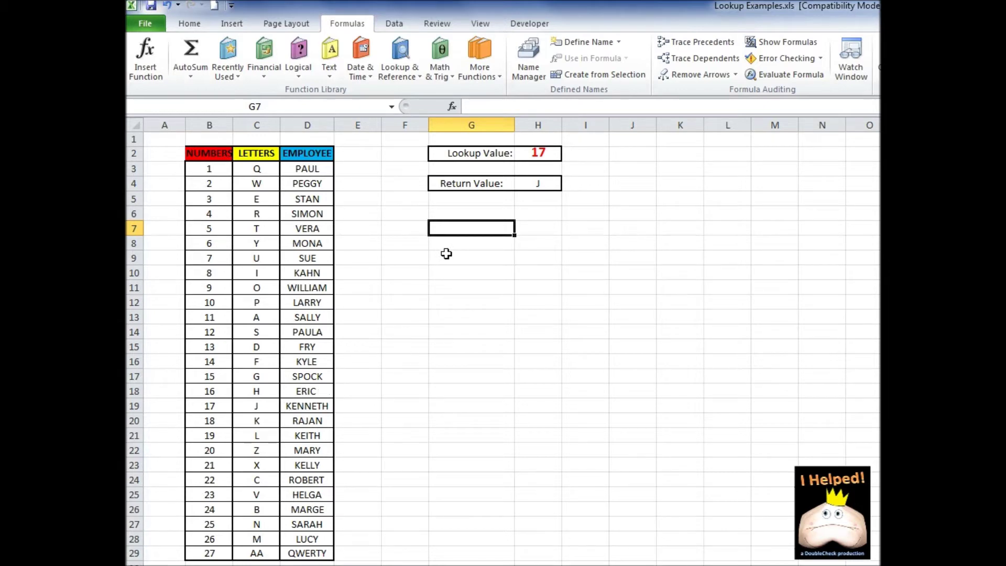
Enter lookup values 30 and then 100 in H2, both returning AA
{"action": "left_click", "coordinate": [541, 155]}
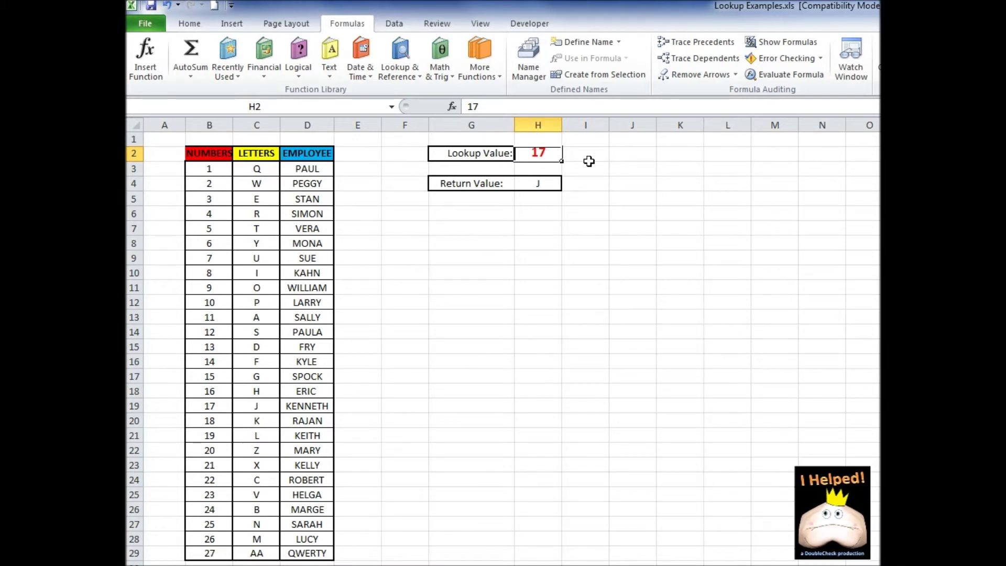
{"action": "type", "text": "30"}
{"action": "key", "text": "Return"}
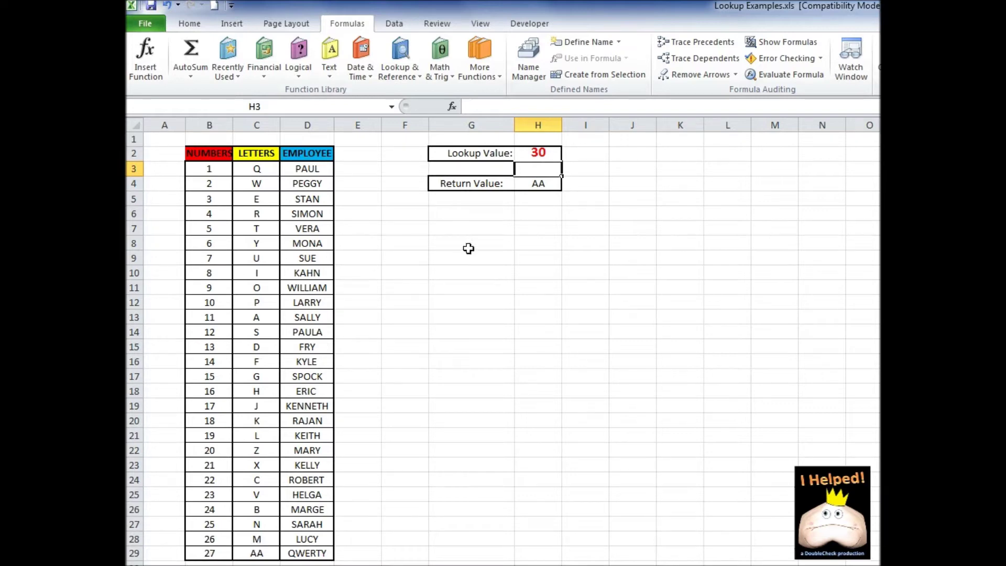
{"action": "left_click", "coordinate": [543, 152]}
{"action": "type", "text": "100"}
{"action": "key", "text": "Return"}
Point out values in the NUMBERS column, then type 9.5 into H2
{"action": "left_click", "coordinate": [209, 335]}
{"action": "left_click", "coordinate": [212, 288]}
{"action": "left_click", "coordinate": [212, 302]}
{"action": "left_click", "coordinate": [539, 153]}
{"action": "type", "text": "9.5"}
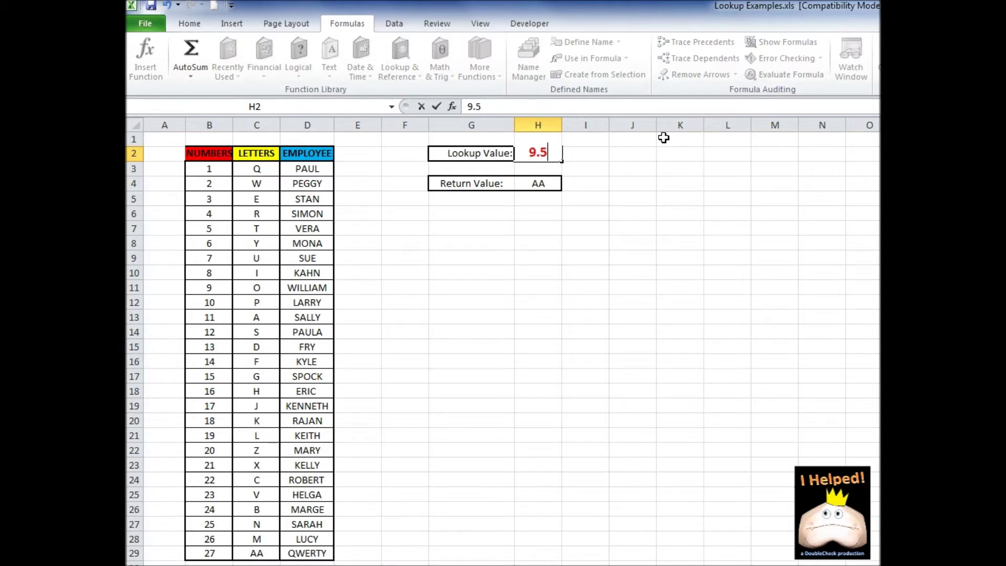
Enter lookup values 9.5, 2.5 and 0 in H2, returning O, W and #N/A
{"action": "key", "text": "Return"}
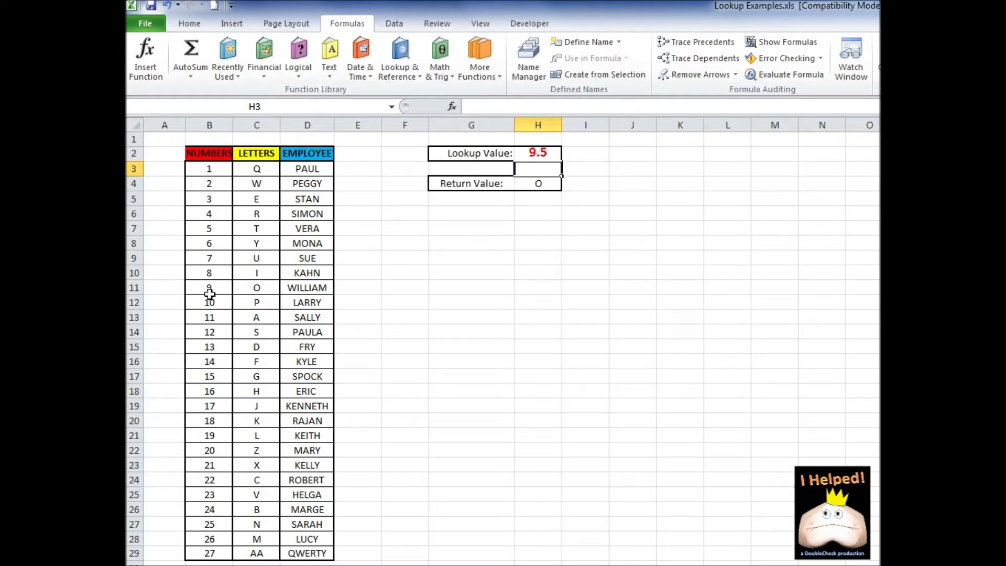
{"action": "left_click", "coordinate": [543, 153]}
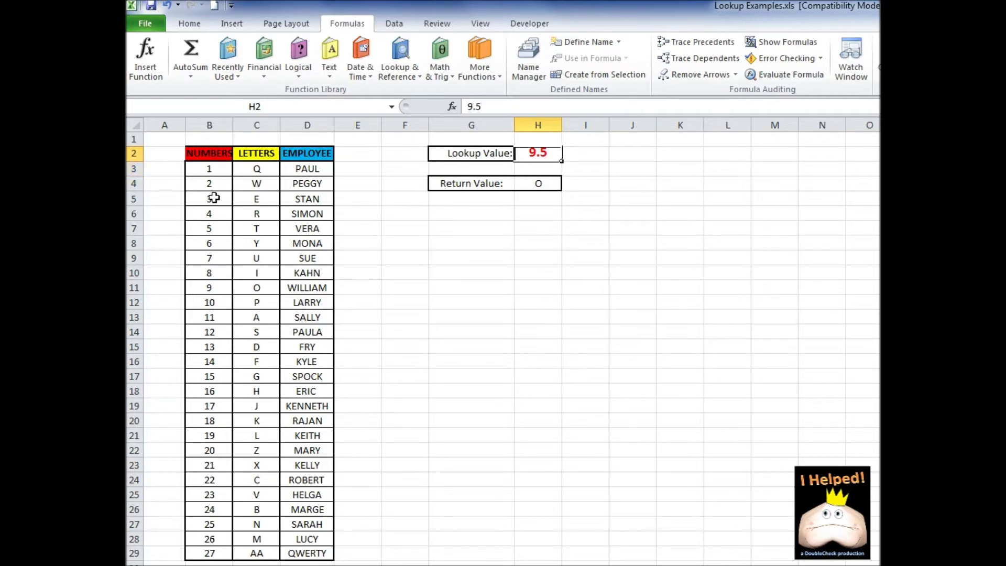
{"action": "type", "text": "2.5"}
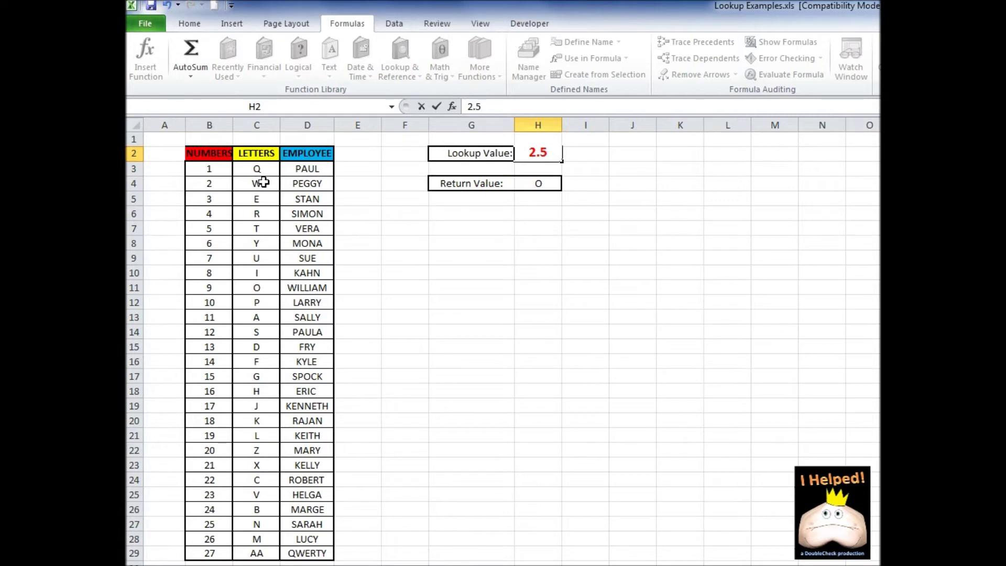
{"action": "key", "text": "Return"}
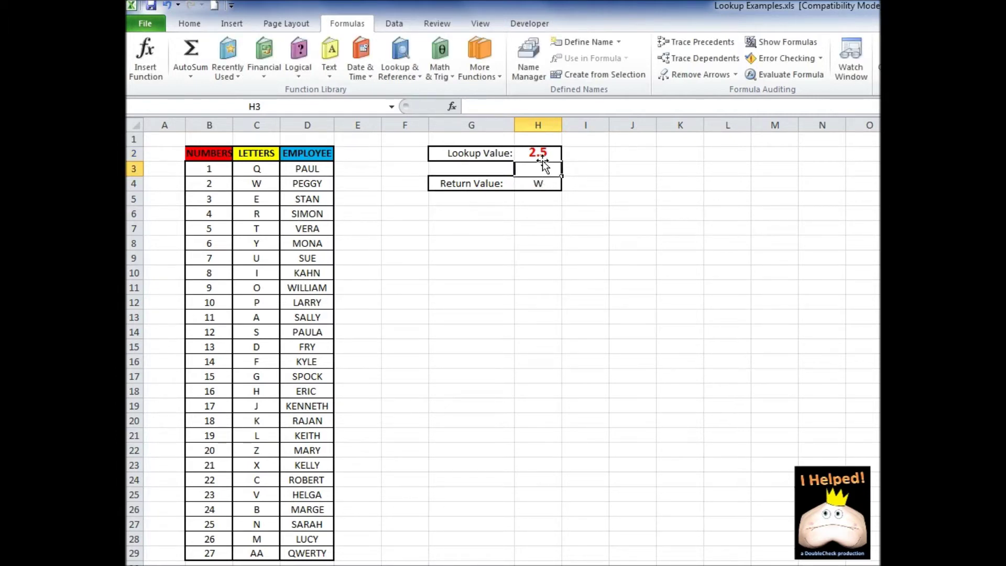
{"action": "left_click", "coordinate": [536, 155]}
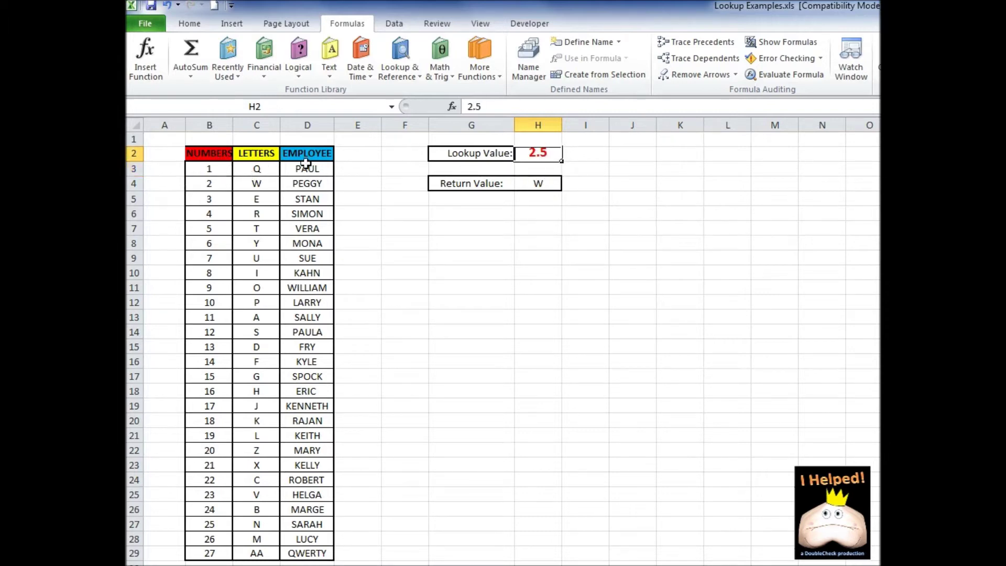
{"action": "type", "text": "0"}
{"action": "key", "text": "Return"}
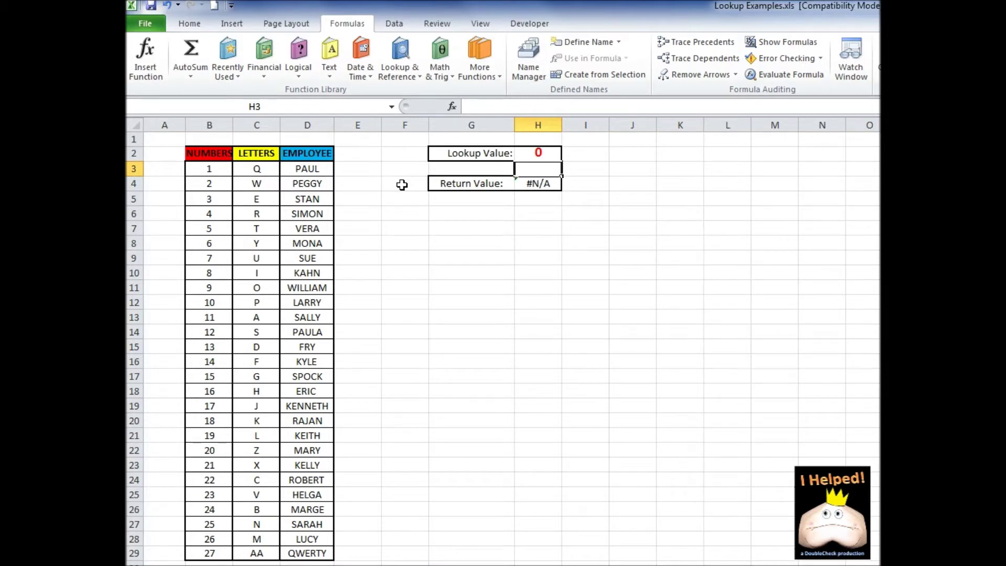
Set the Lookup Value in H2 back to 5, returning T
{"action": "key", "text": "Up"}
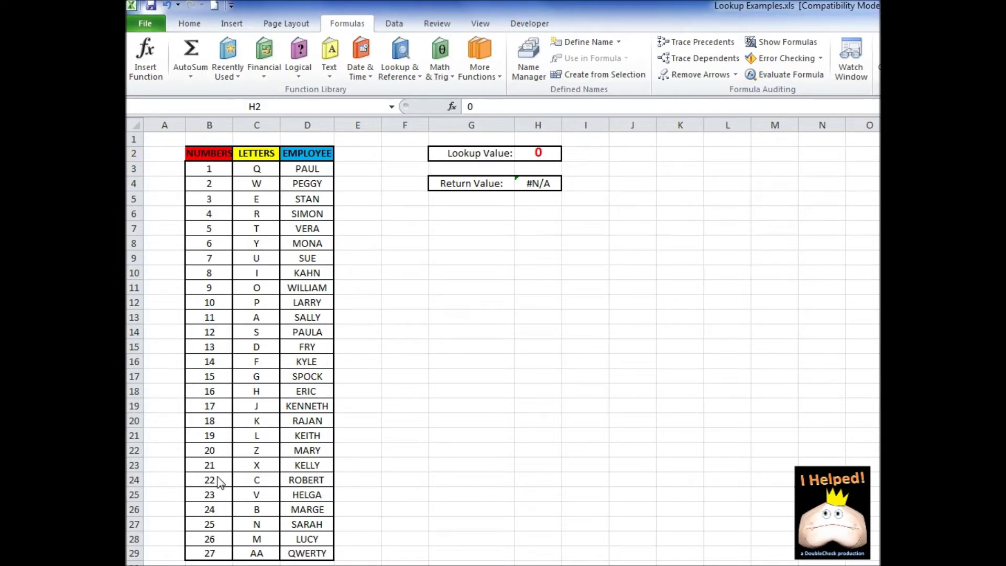
{"action": "left_click", "coordinate": [538, 154]}
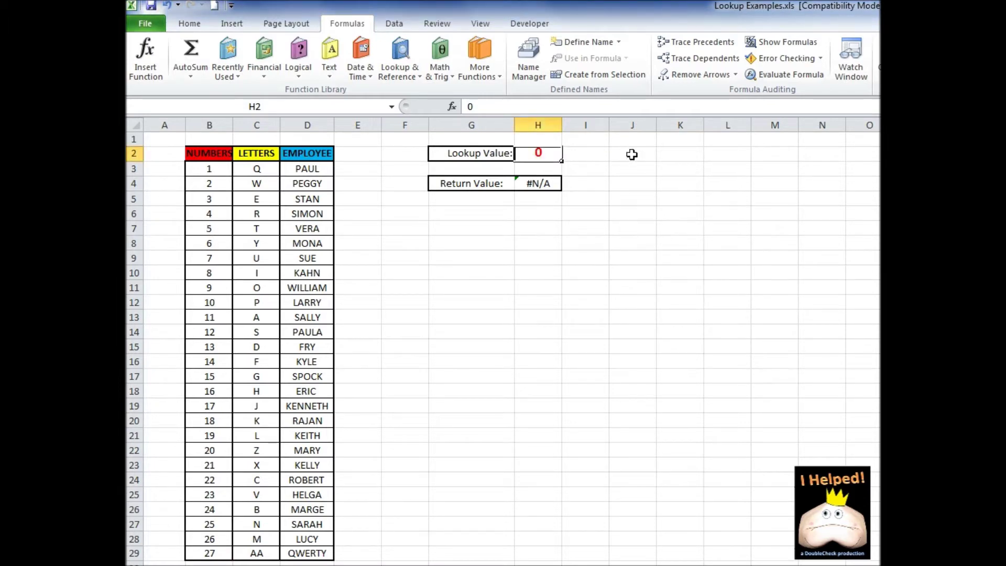
{"action": "type", "text": "5"}
{"action": "key", "text": "Return"}
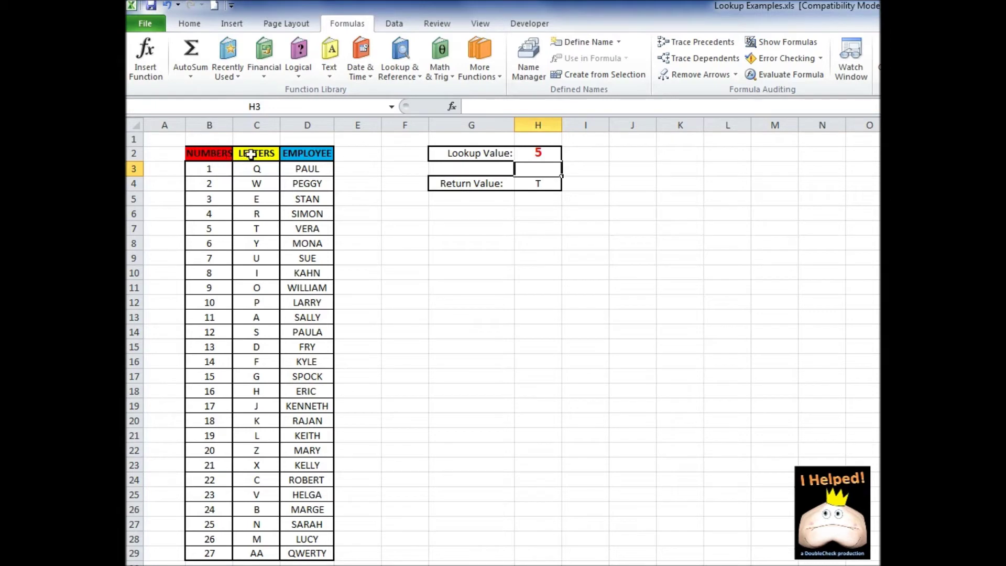
Sort the table rows B3:D29 ascending by NUMBERS
{"action": "left_click_drag", "start_coordinate": [210, 169], "coordinate": [315, 545]}
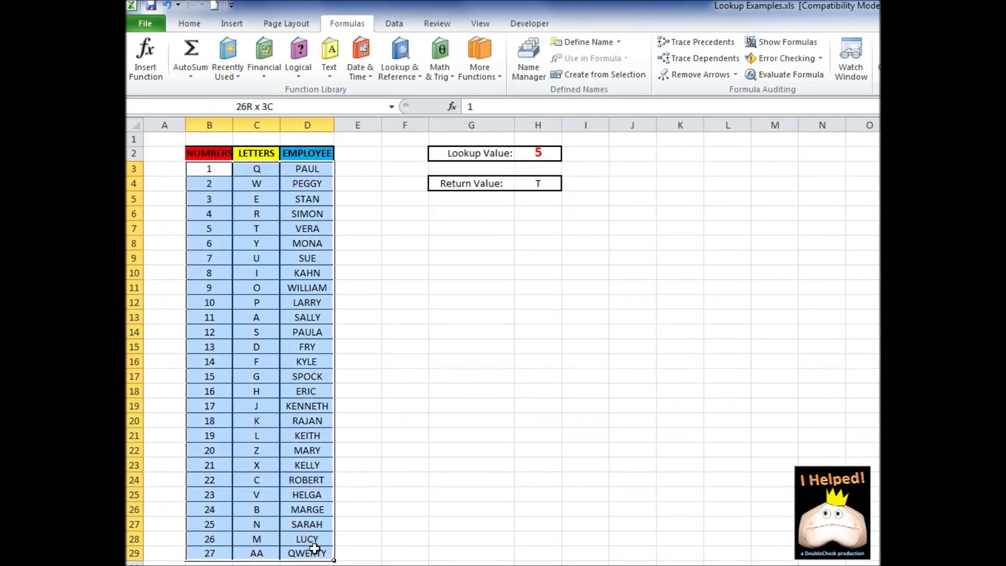
{"action": "left_click", "coordinate": [394, 25]}
{"action": "left_click", "coordinate": [472, 66]}
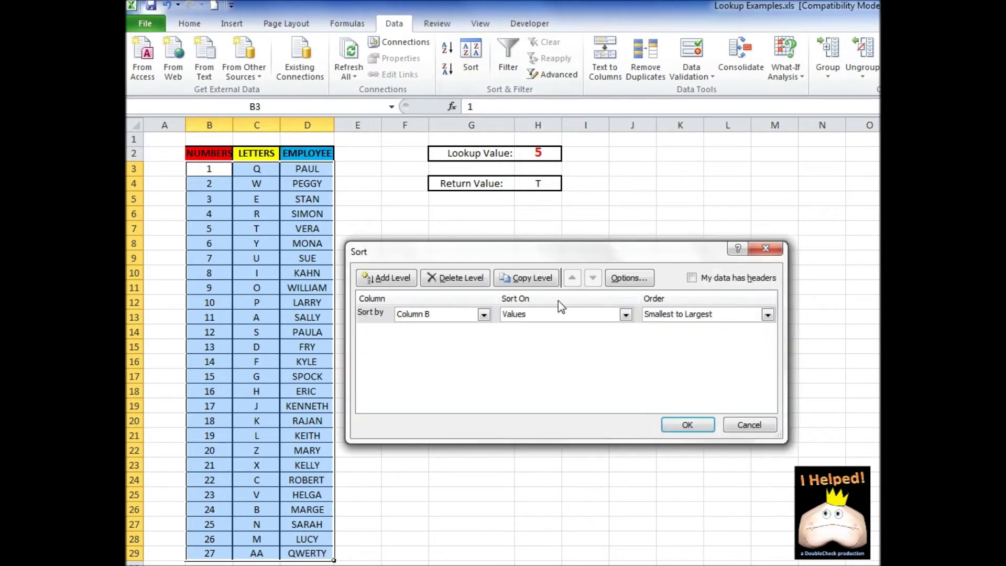
{"action": "left_click", "coordinate": [484, 314]}
{"action": "left_click", "coordinate": [461, 338]}
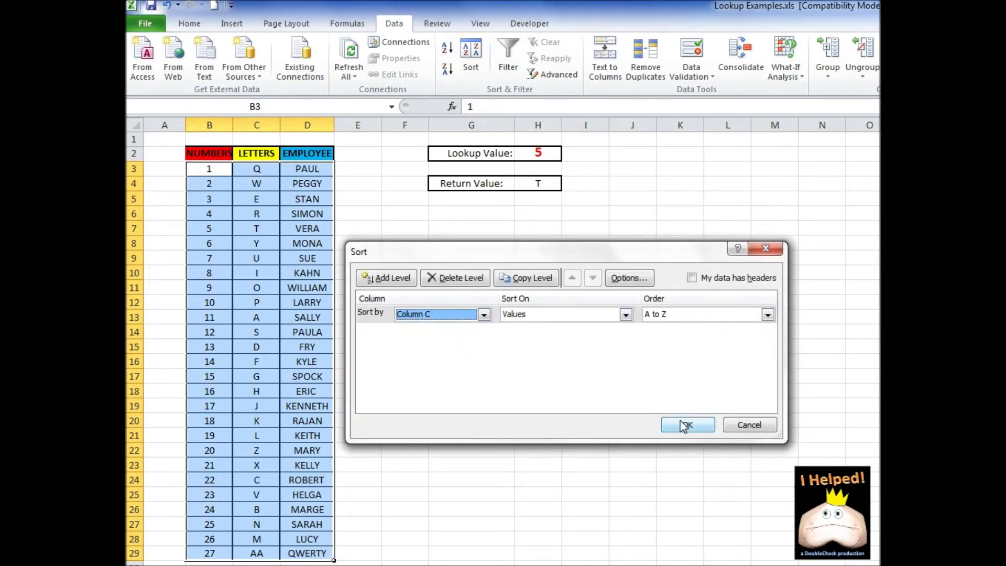
{"action": "left_click", "coordinate": [688, 424]}
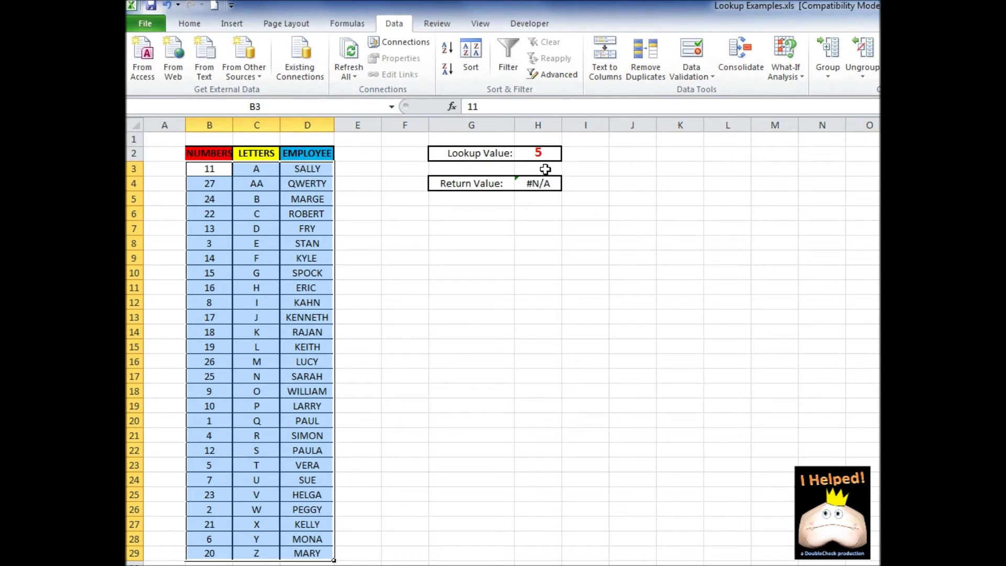
Set the Lookup Value in H2 to 6, returning Y
{"action": "left_click", "coordinate": [537, 153]}
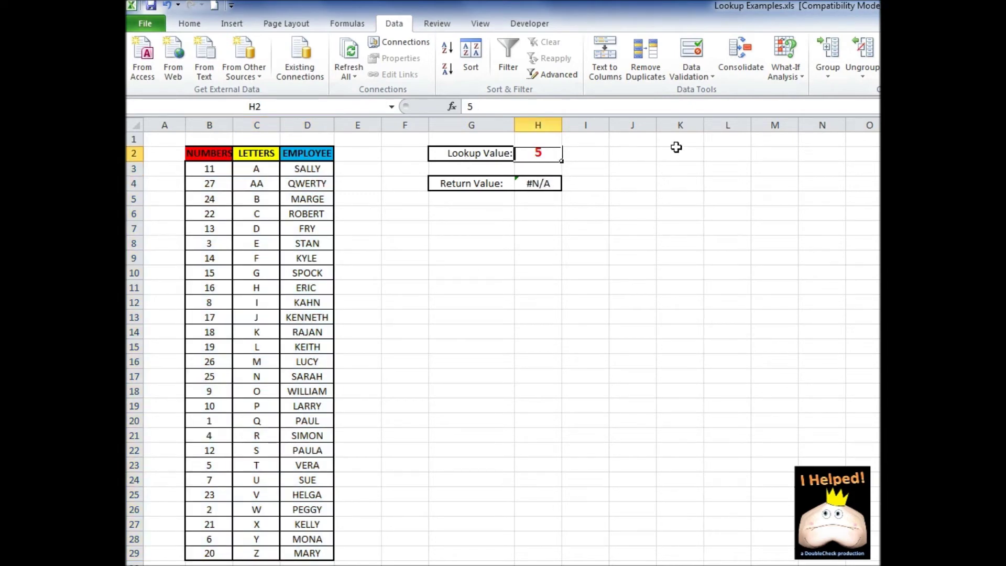
{"action": "type", "text": "6"}
{"action": "key", "text": "Return"}
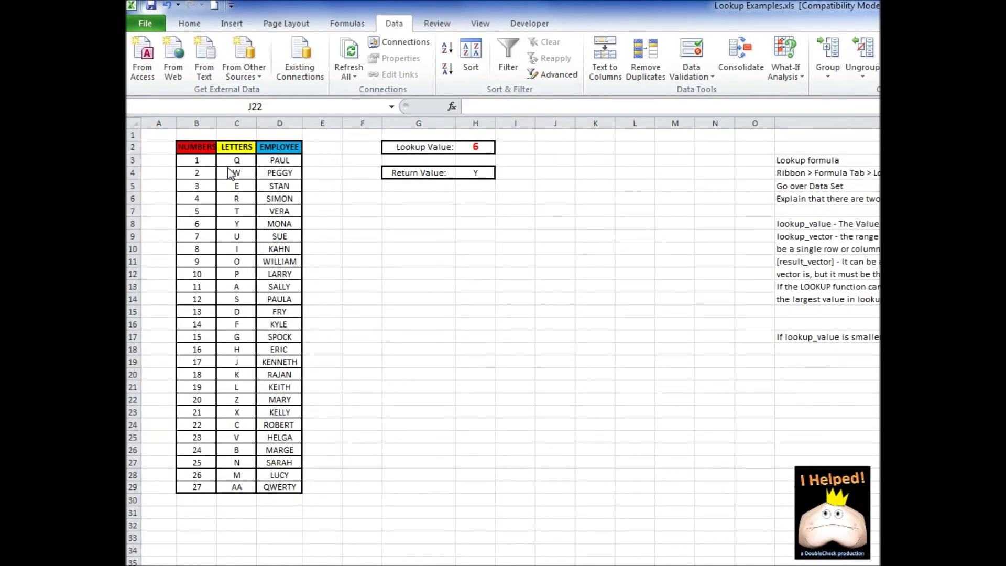
Shift the H4 formula's result range from column C to the EMPLOYEE column D
{"action": "double_click", "coordinate": [475, 174]}
{"action": "key", "text": "Escape"}
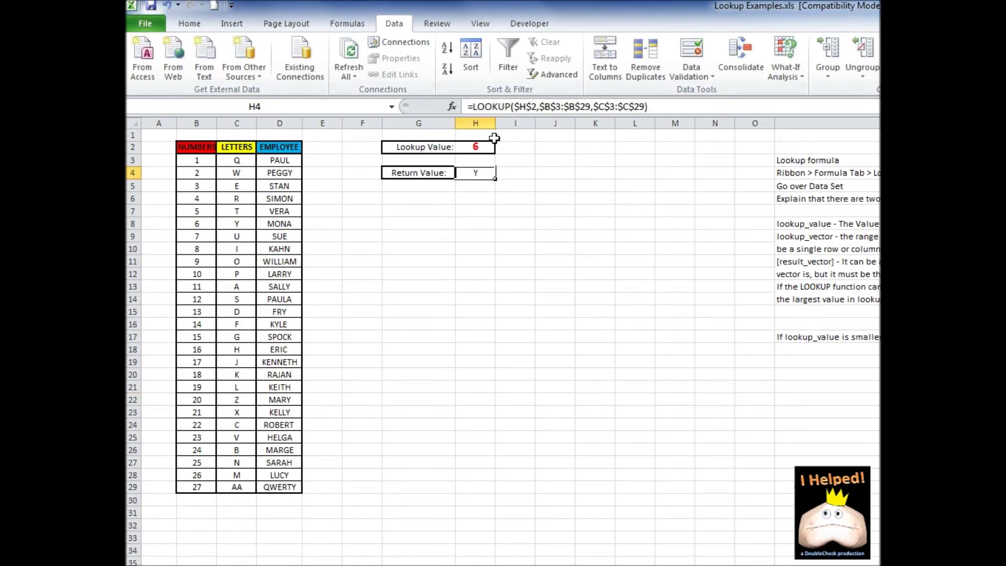
{"action": "double_click", "coordinate": [480, 173]}
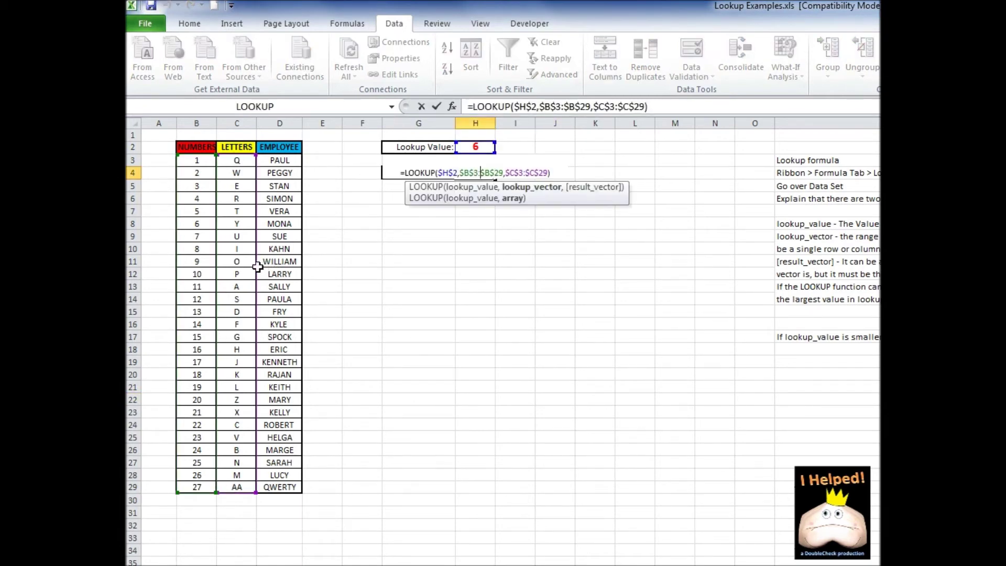
{"action": "left_click_drag", "start_coordinate": [260, 275], "coordinate": [279, 261]}
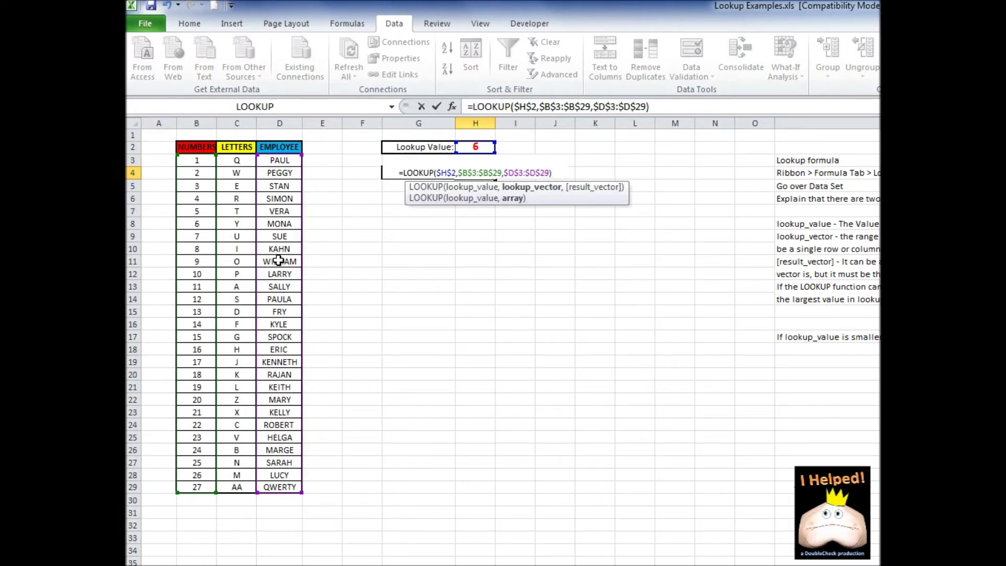
{"action": "key", "text": "Return"}
Enter lookup values 4 and then 11 in H2, returning the matching employee name
{"action": "left_click", "coordinate": [476, 151]}
{"action": "type", "text": "4"}
{"action": "key", "text": "Return"}
{"action": "key", "text": "Up"}
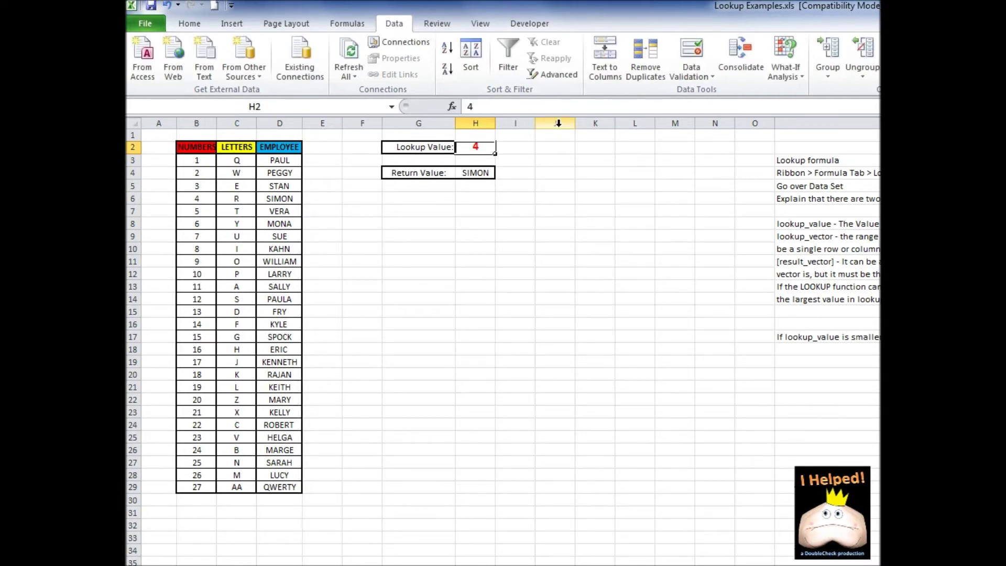
{"action": "type", "text": "11"}
{"action": "key", "text": "Return"}
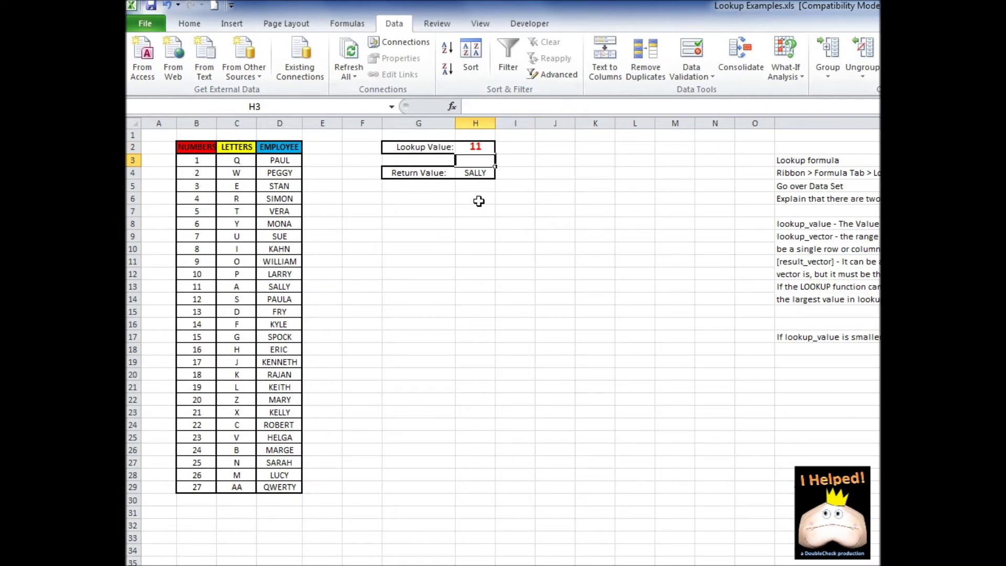
{"action": "left_click", "coordinate": [280, 147]}
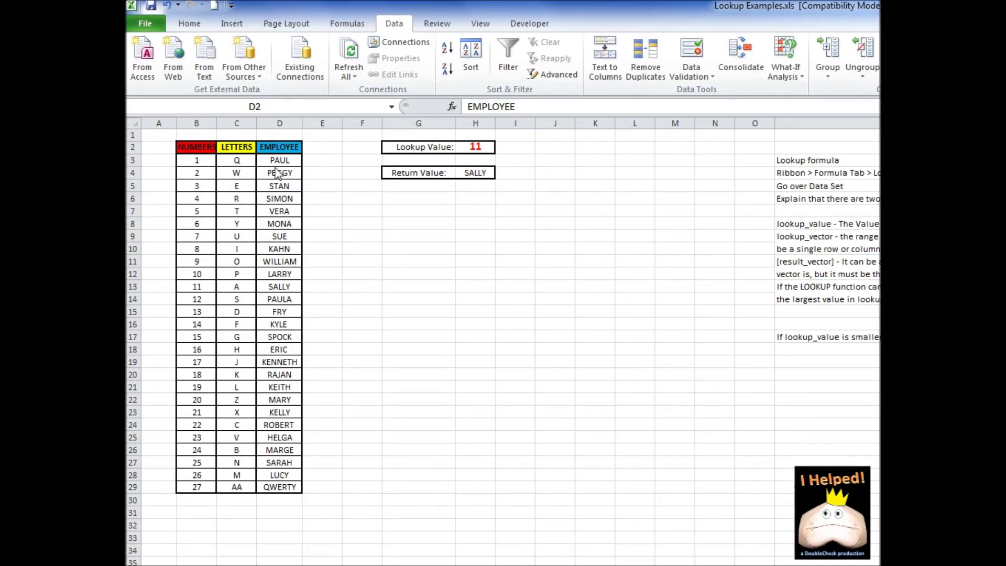
Paste the EMPLOYEE column D2:D29 transposed across row 33 starting at A33
{"action": "key", "text": "ctrl+shift+Down"}
{"action": "key", "text": "ctrl+x"}
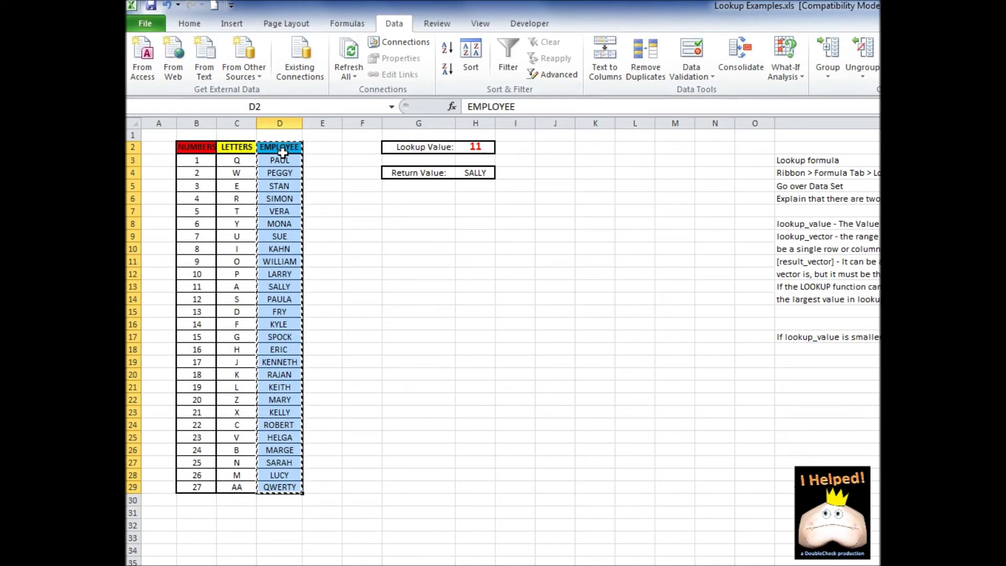
{"action": "right_click", "coordinate": [160, 525]}
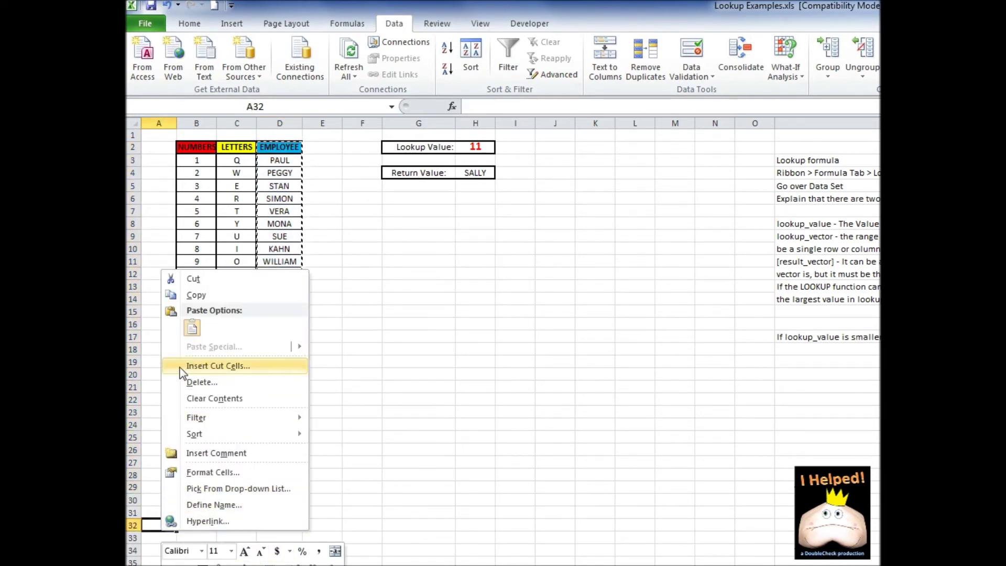
{"action": "left_click", "coordinate": [209, 366]}
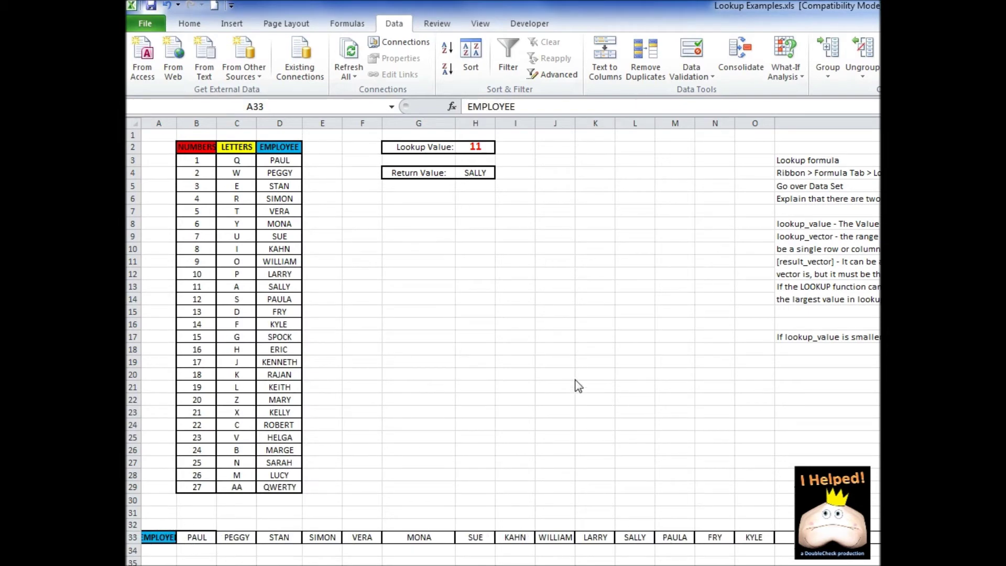
Select the pasted row of names, then choose cell H6 for a new formula
{"action": "key", "text": "ctrl+shift+Right"}
{"action": "left_click", "coordinate": [480, 169]}
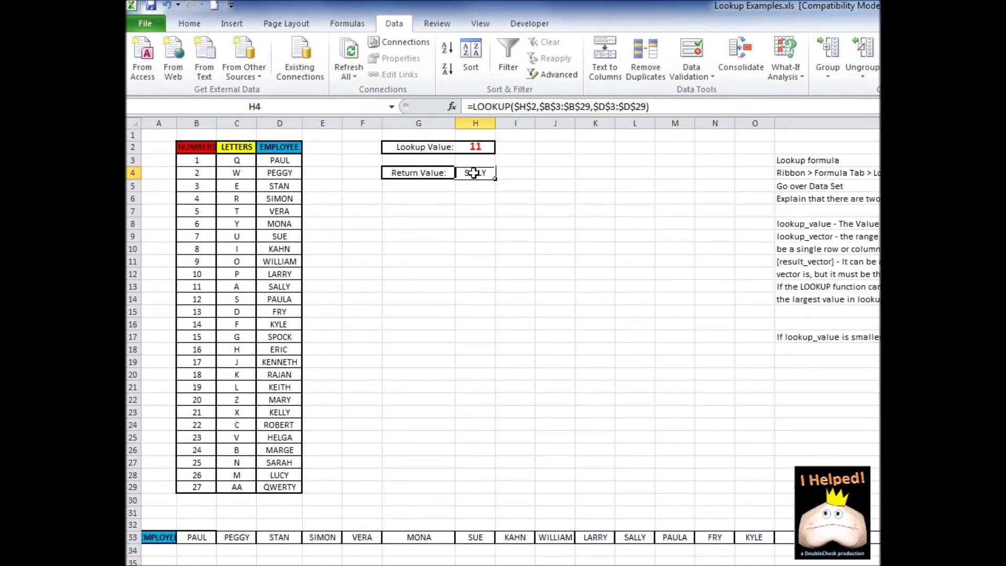
{"action": "left_click", "coordinate": [419, 212]}
{"action": "left_click", "coordinate": [469, 197]}
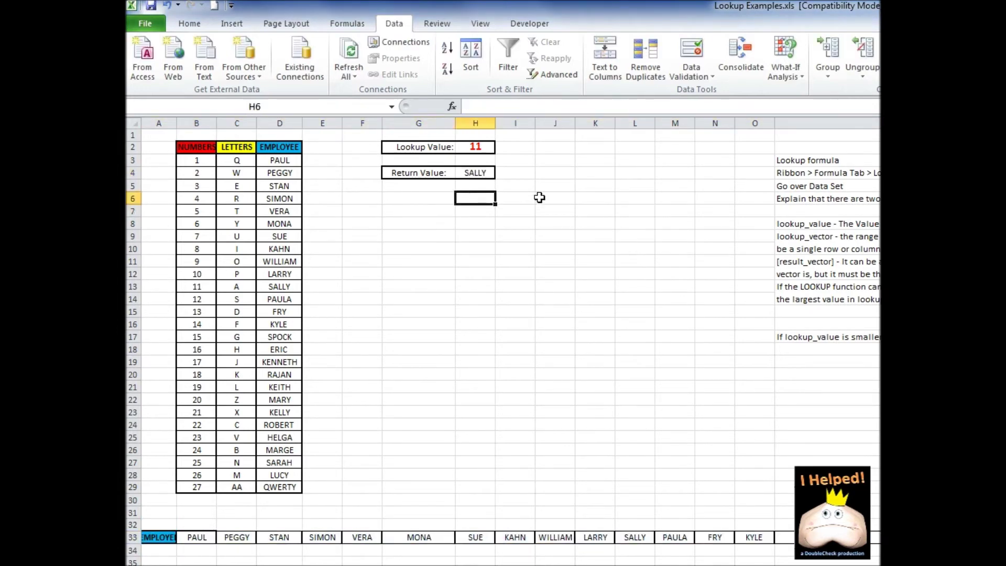
Enter =LOOKUP($H$2,$B$3:$B$29,$B$33:$AB$33) in H6 to return the matching name, SALLY
{"action": "type", "text": "=lookup("}
{"action": "left_click", "coordinate": [474, 146]}
{"action": "key", "text": "F4"}
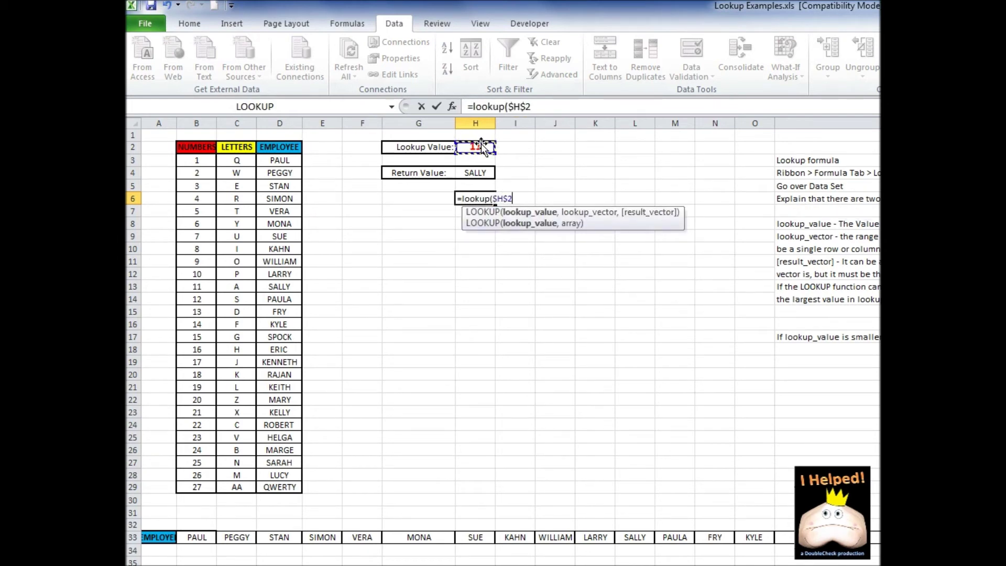
{"action": "type", "text": ","}
{"action": "left_click_drag", "start_coordinate": [198, 161], "coordinate": [199, 490]}
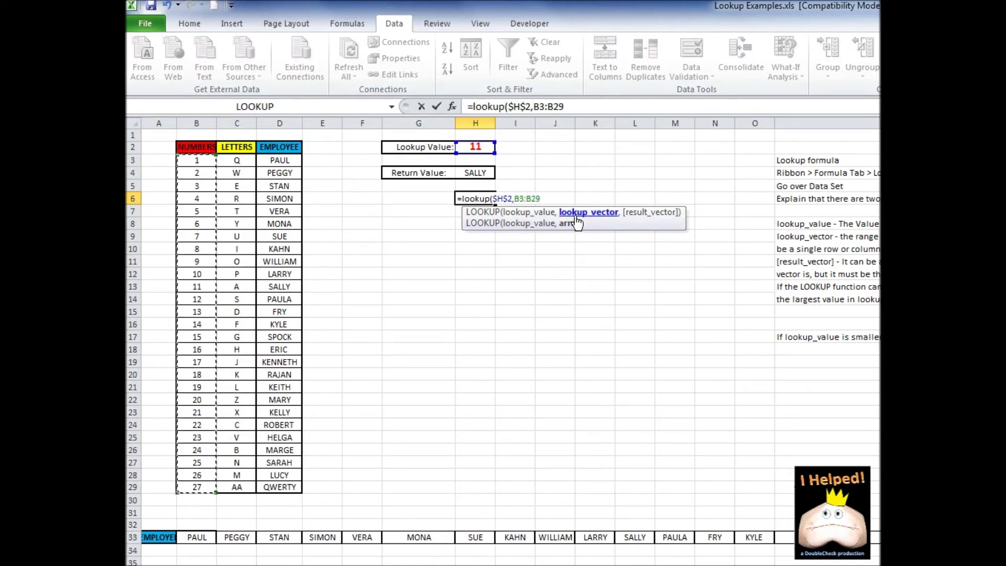
{"action": "key", "text": "F4"}
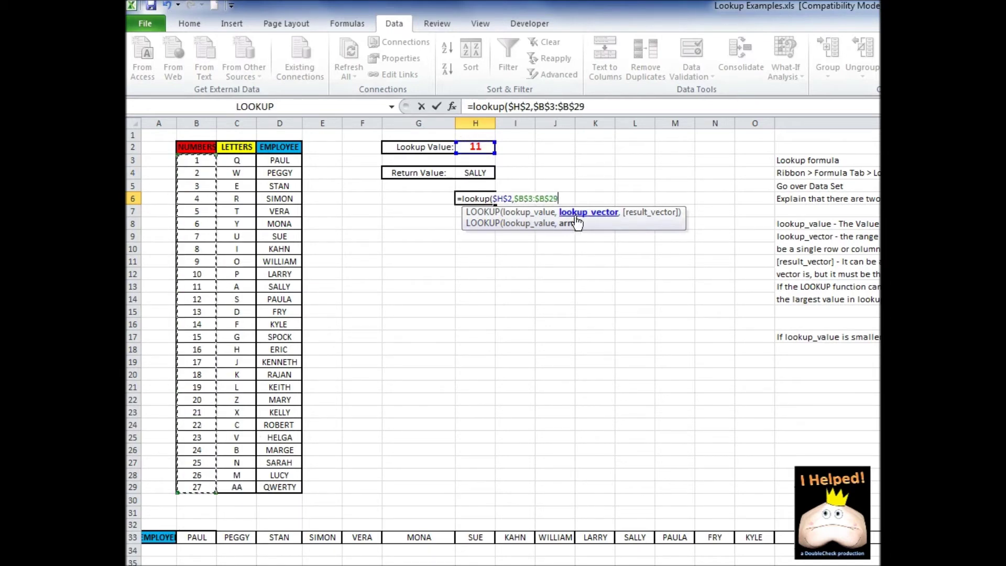
{"action": "type", "text": ","}
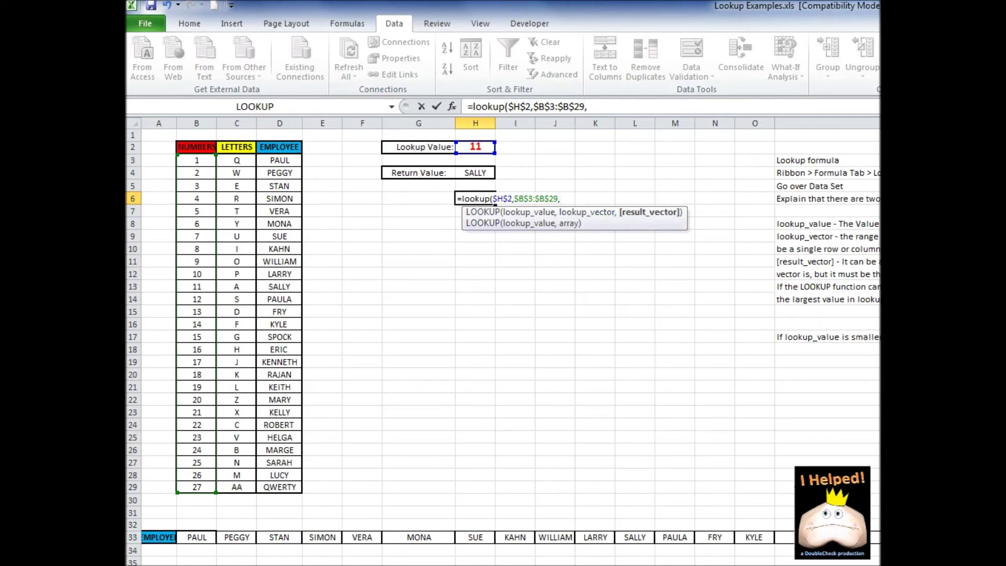
{"action": "left_click", "coordinate": [196, 538]}
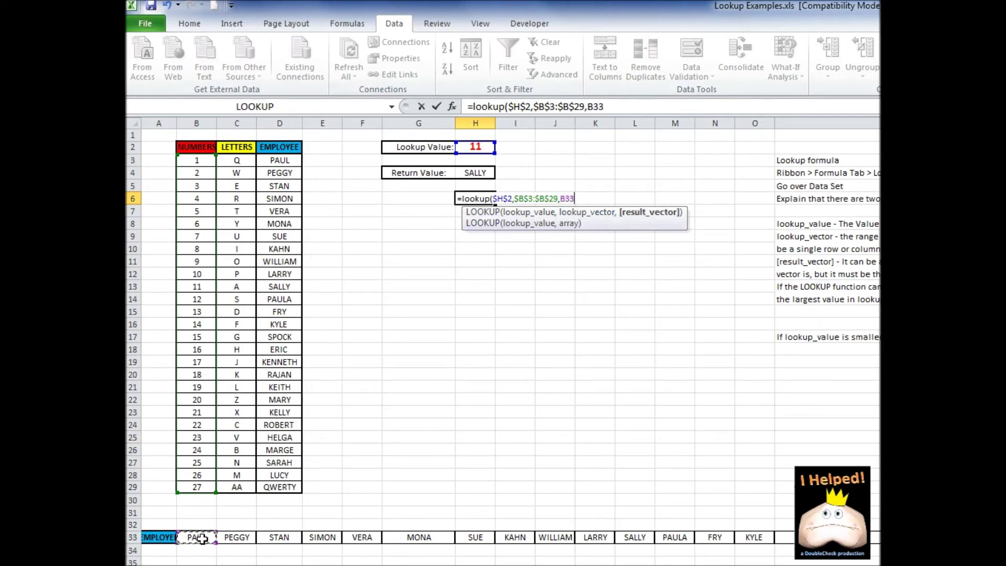
{"action": "key", "text": "ctrl+shift+Right"}
{"action": "key", "text": "F4"}
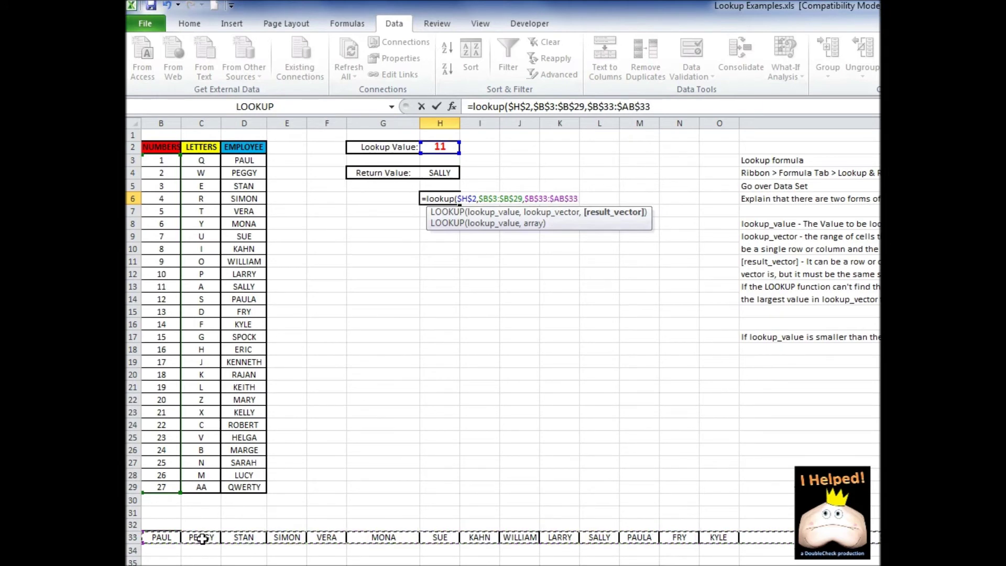
{"action": "type", "text": ")"}
{"action": "key", "text": "Return"}
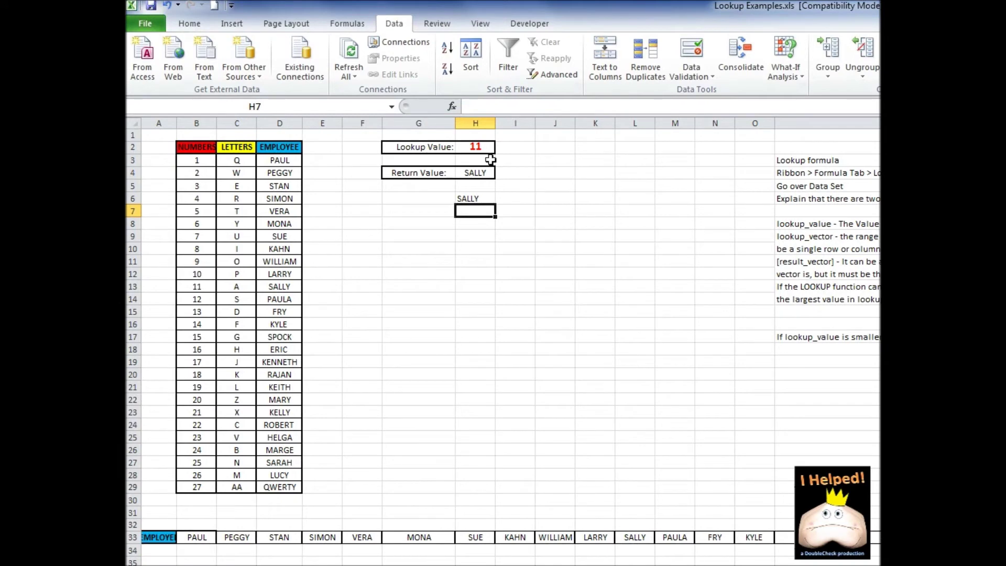
{"action": "left_click", "coordinate": [474, 145]}
Change the Lookup Value in H2 to 3 to test the formulas
{"action": "type", "text": "3"}
{"action": "key", "text": "Return"}
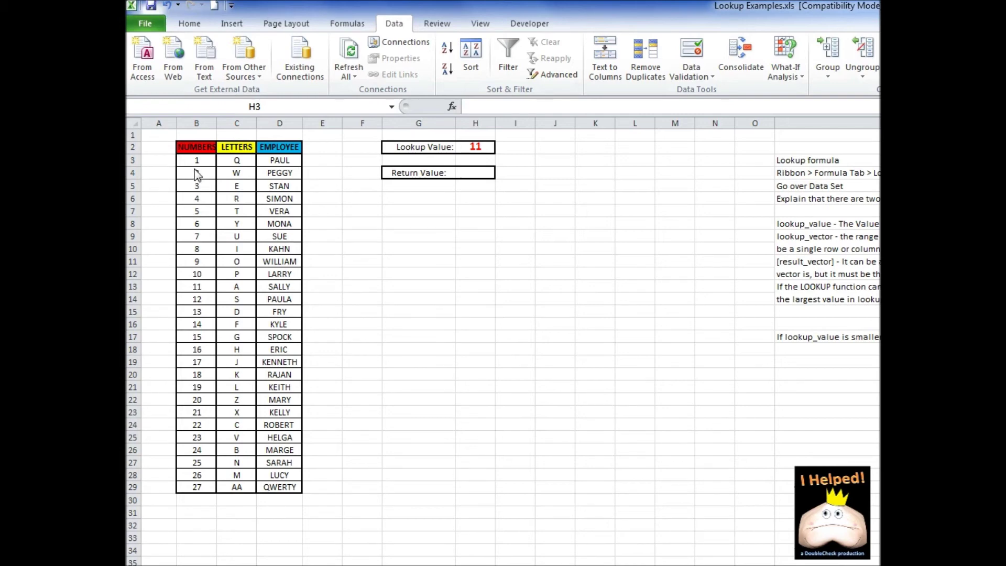
Insert the array form of LOOKUP (lookup_value,array) into the Return Value cell H4
{"action": "left_click", "coordinate": [472, 174]}
{"action": "left_click", "coordinate": [472, 174]}
{"action": "left_click", "coordinate": [346, 23]}
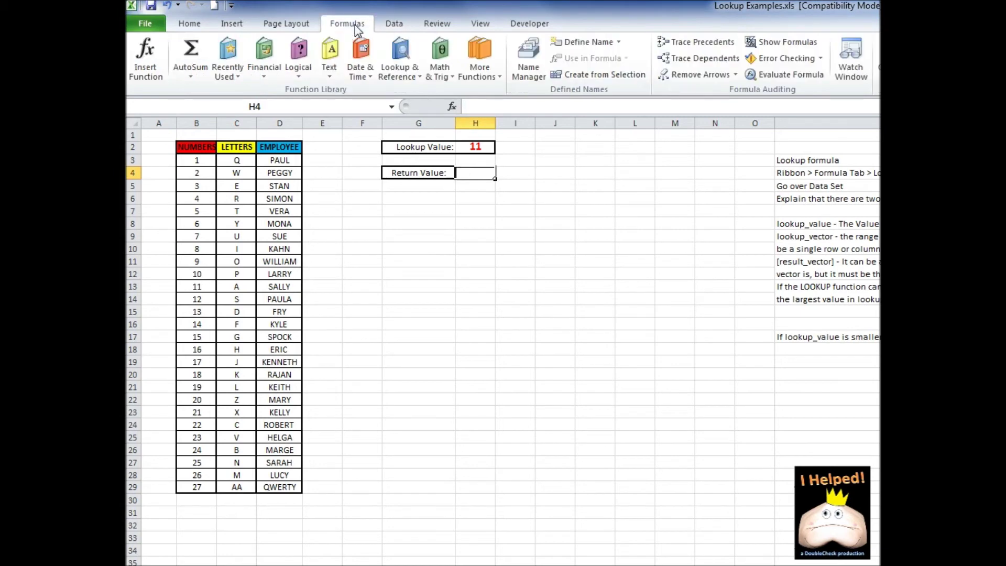
{"action": "left_click", "coordinate": [411, 57]}
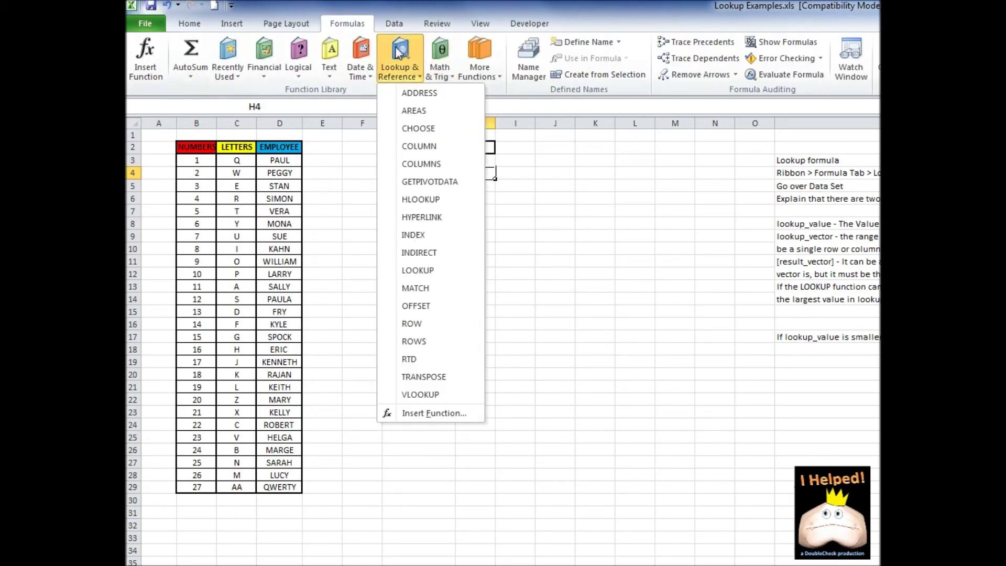
{"action": "left_click", "coordinate": [426, 270]}
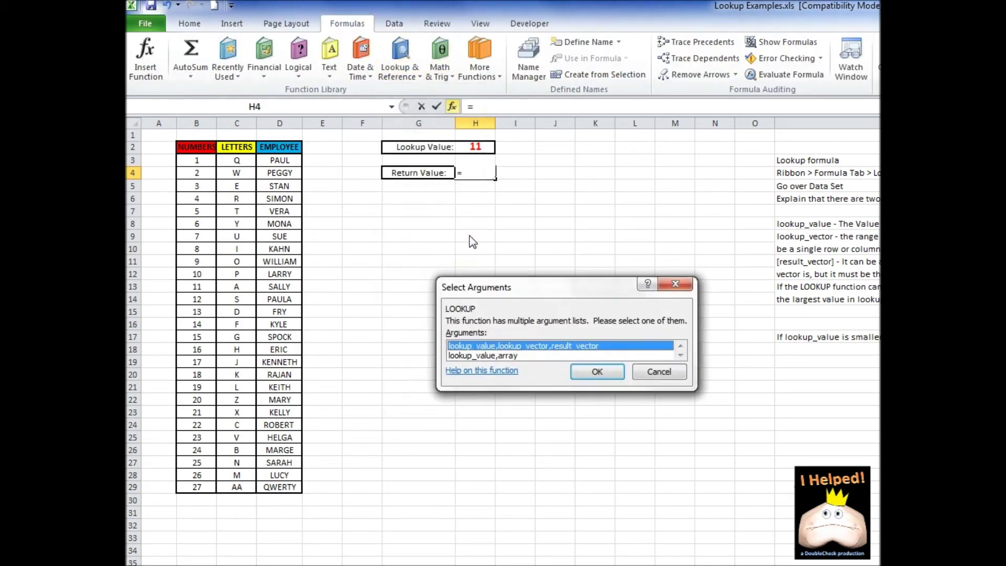
{"action": "left_click", "coordinate": [507, 358]}
{"action": "left_click", "coordinate": [596, 371]}
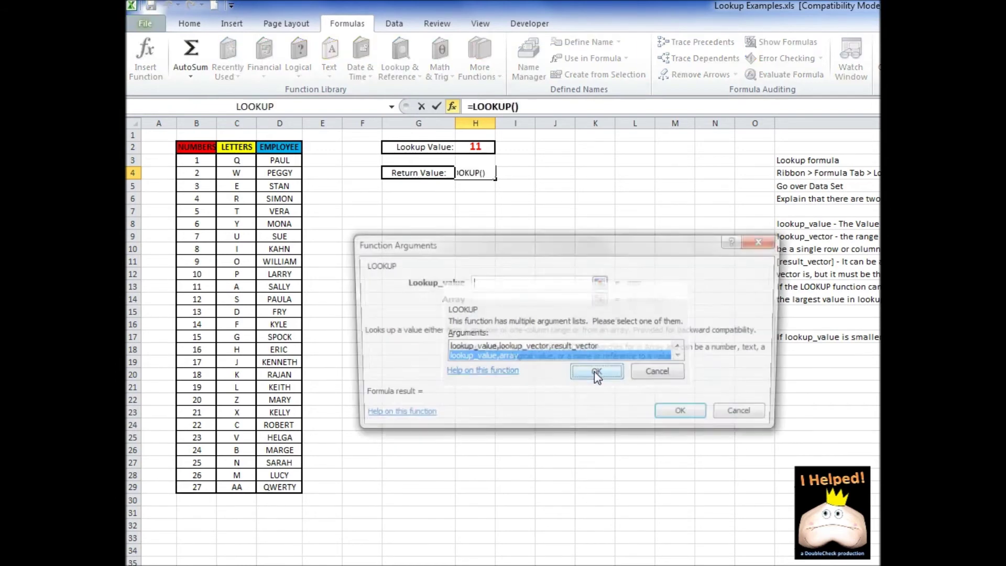
Set Lookup_value to $H$2 and Array to B3:D29, previewing SALLY
{"action": "left_click_drag", "start_coordinate": [500, 251], "coordinate": [511, 295]}
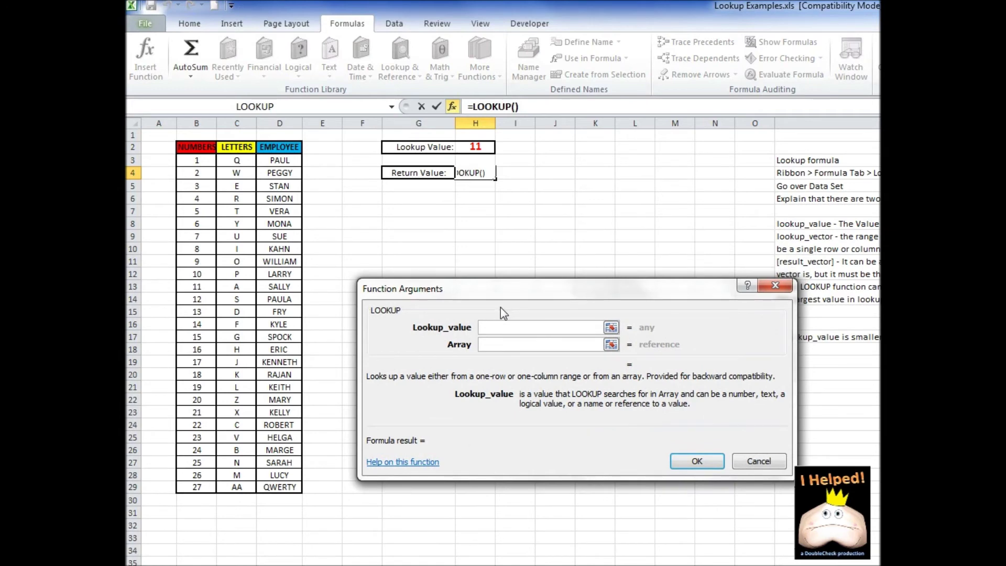
{"action": "left_click", "coordinate": [476, 147]}
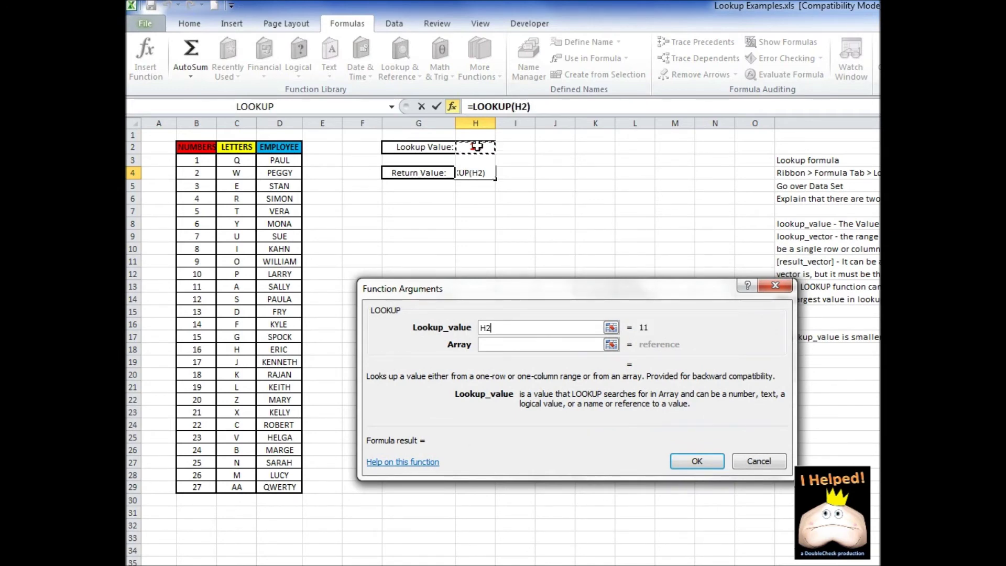
{"action": "key", "text": "F4"}
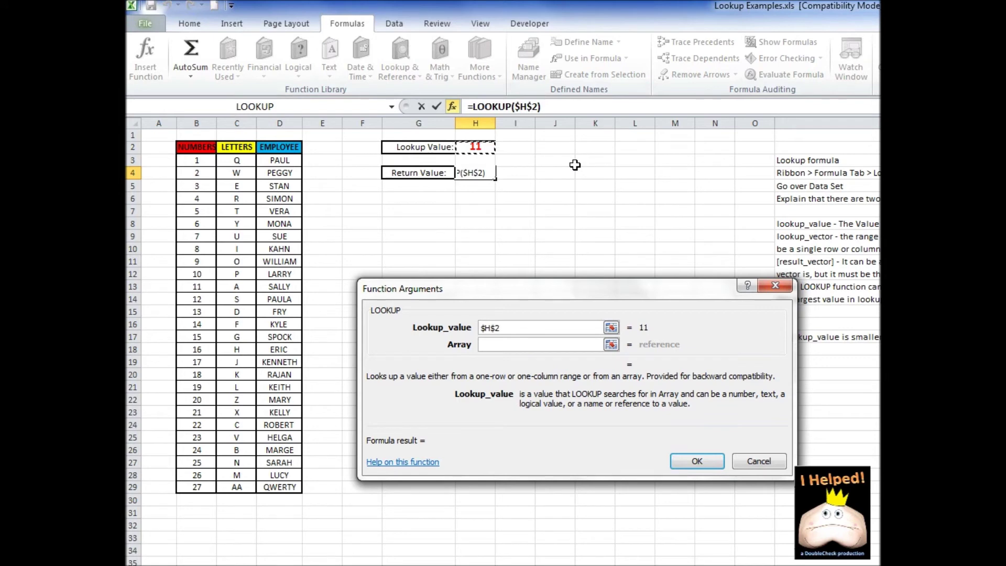
{"action": "left_click", "coordinate": [499, 344]}
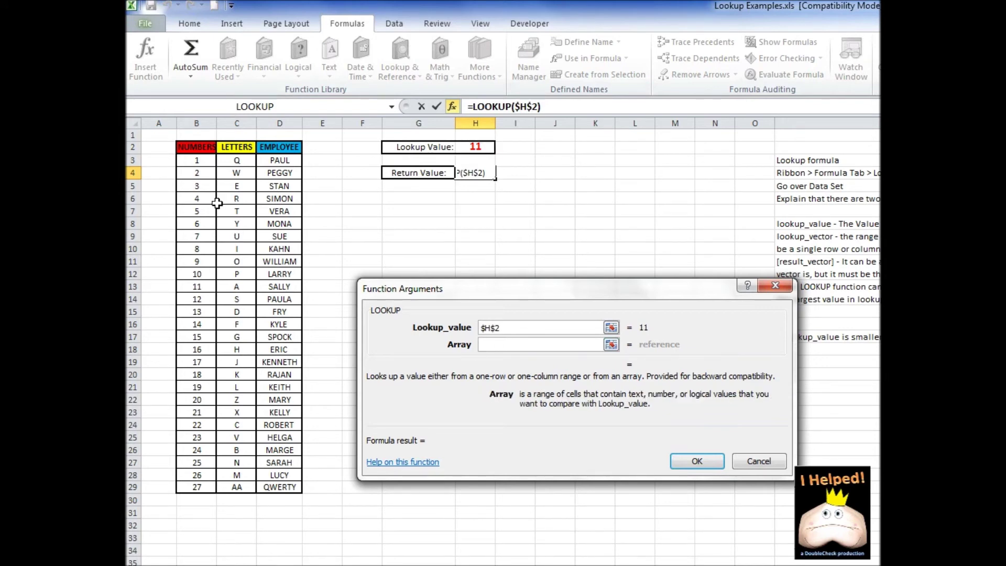
{"action": "left_click_drag", "start_coordinate": [195, 159], "coordinate": [281, 485]}
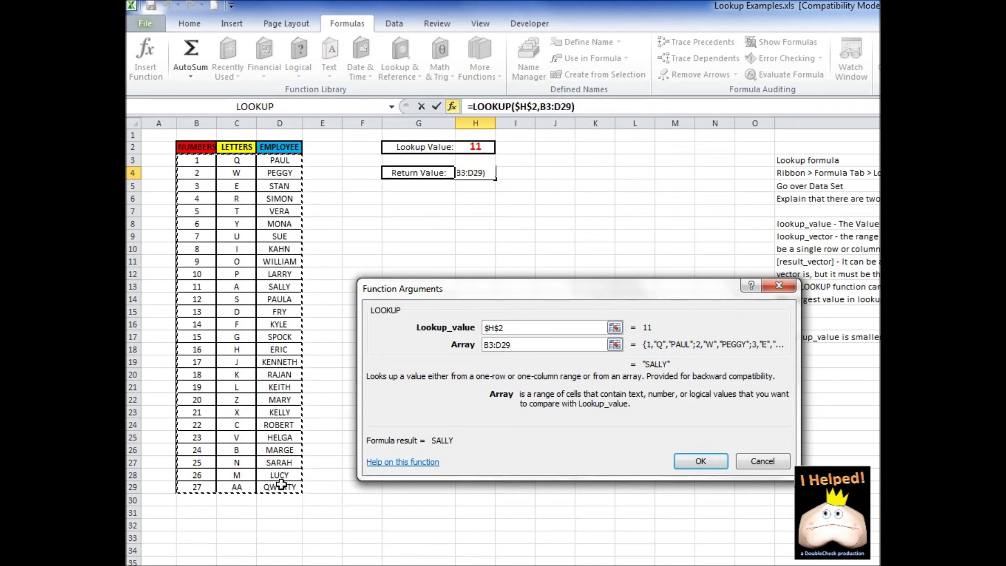